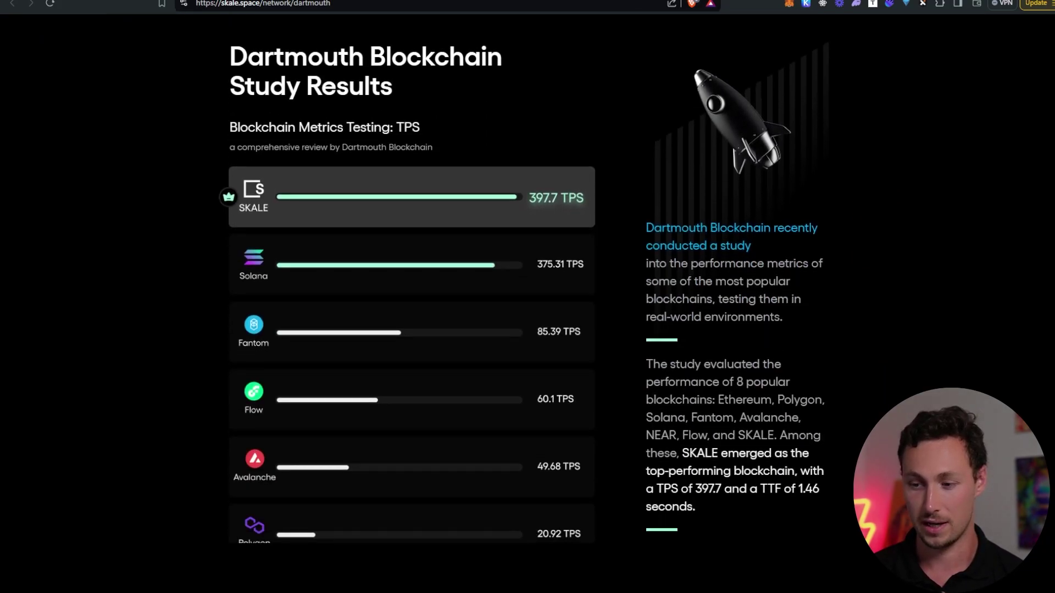
pyautogui.scroll(-1, 528, 297)
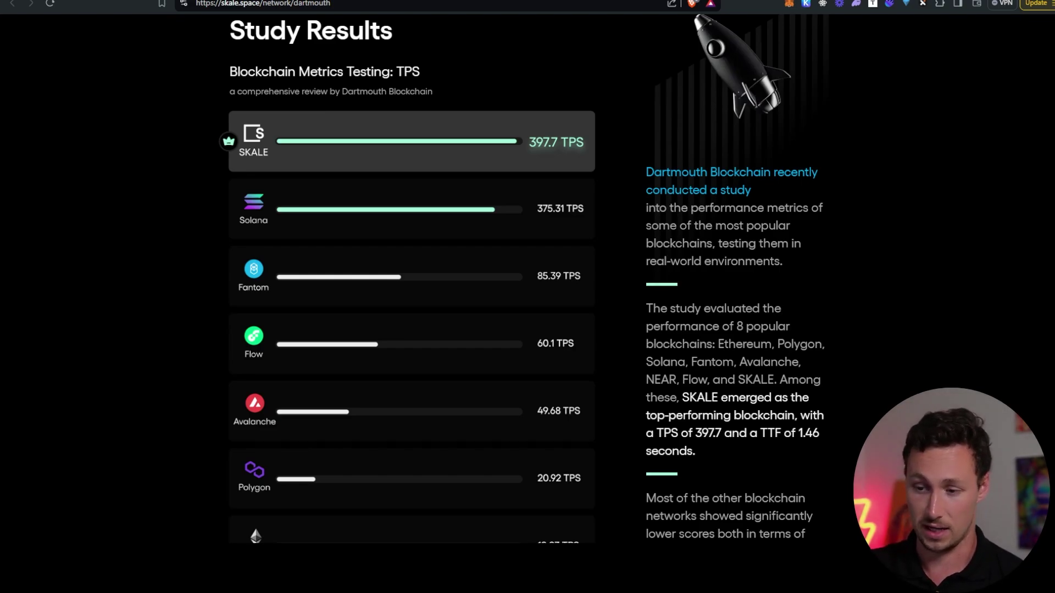
# Scroll the Dartmouth study's TPS results chart, showing SKALE at 397.7 TPS, and return to the top
pyautogui.scroll(-3, 412, 297)
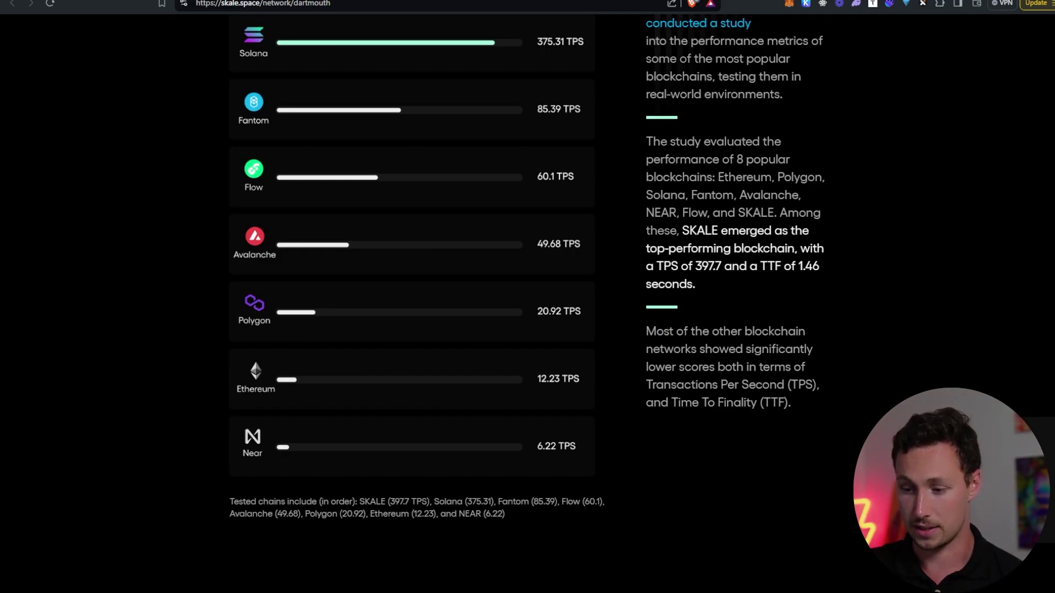
pyautogui.scroll(-1, 412, 297)
pyautogui.scroll(4, 412, 296)
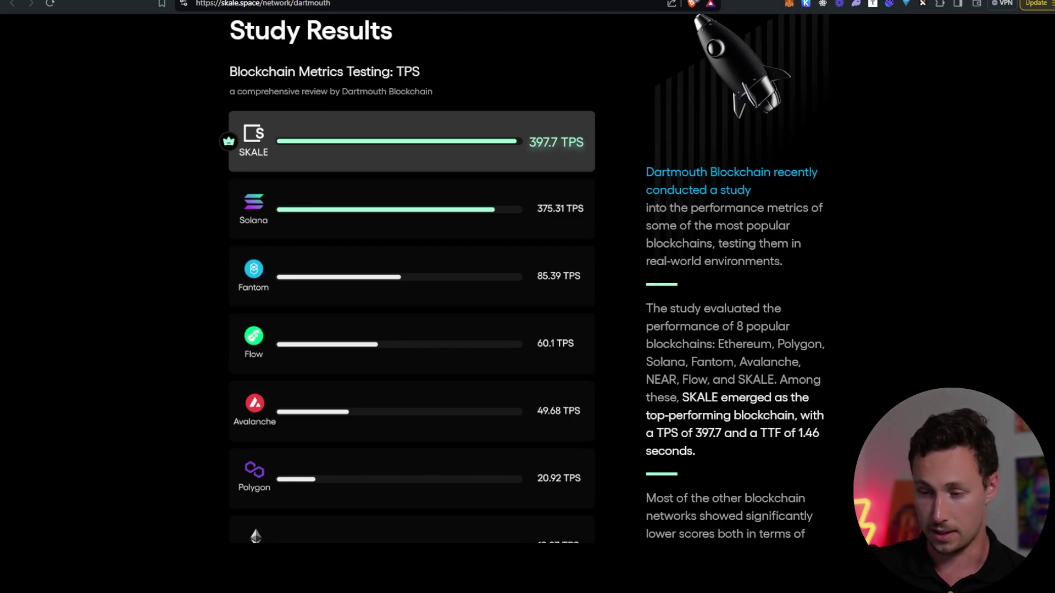
pyautogui.scroll(2, 412, 296)
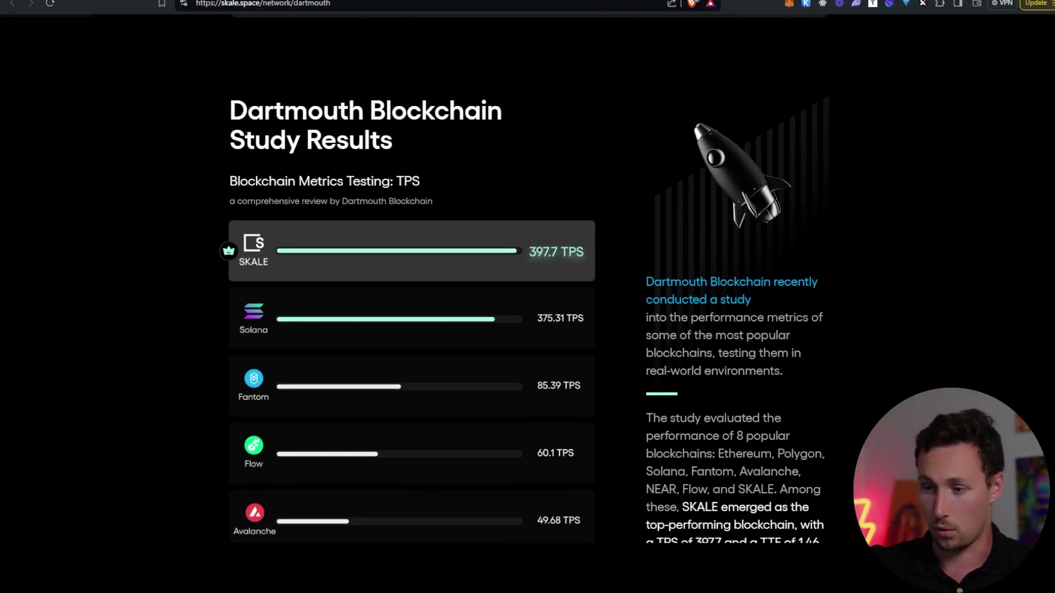
pyautogui.scroll(1, 412, 297)
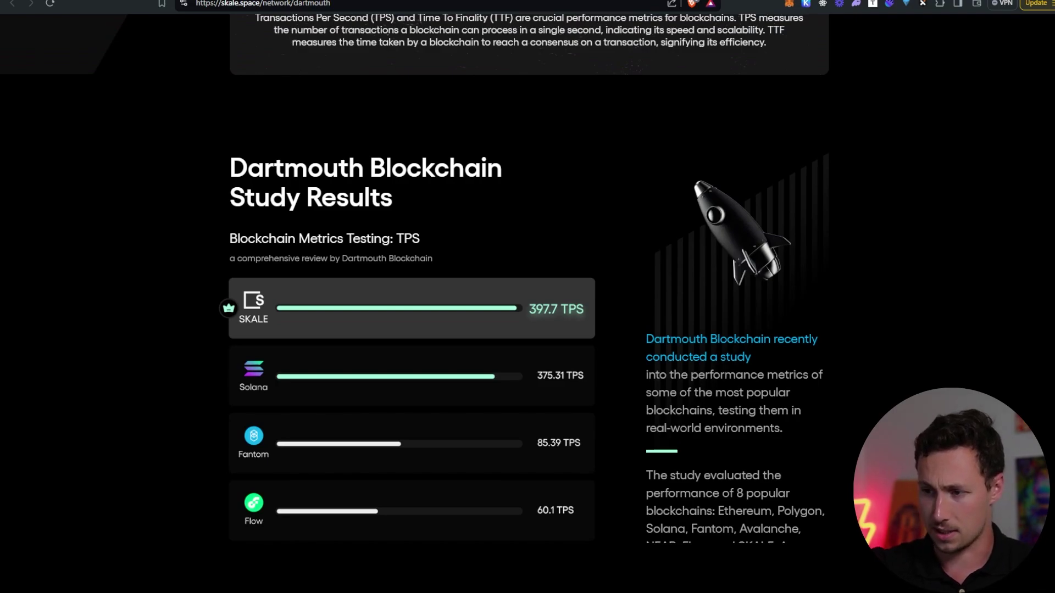
pyautogui.scroll(6, 528, 297)
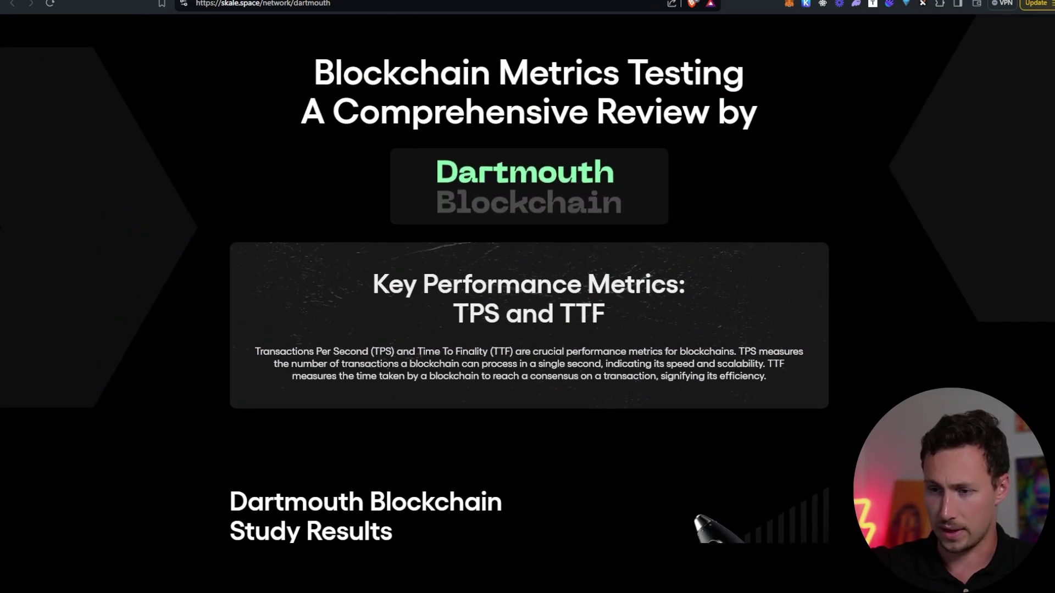
pyautogui.scroll(-2, 527, 296)
pyautogui.scroll(2, 528, 297)
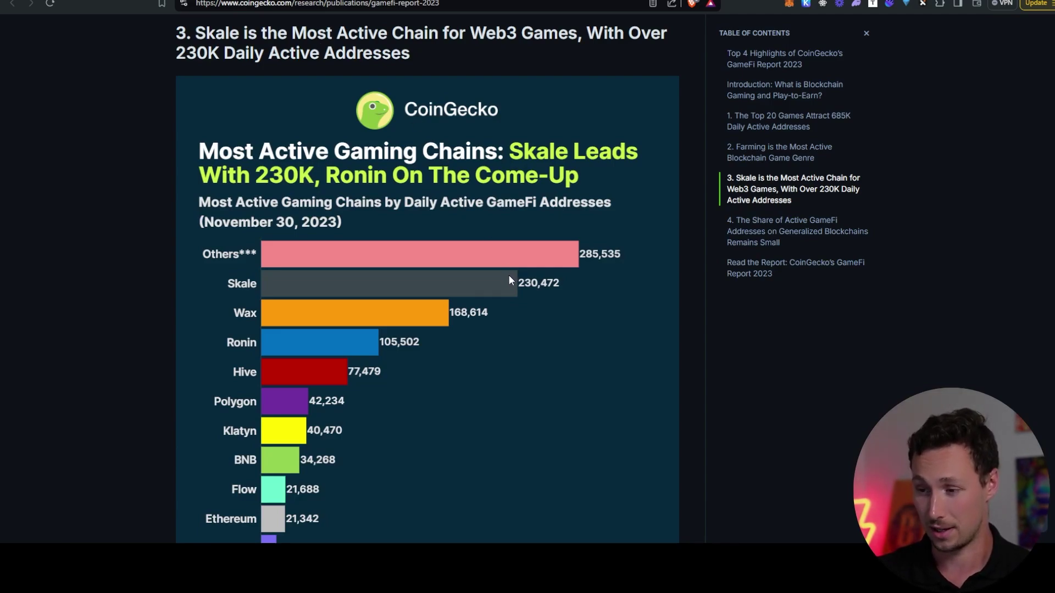
# Scroll CoinGecko's Most Active Gaming Chains chart, which shows Skale at 230,472 daily addresses
pyautogui.scroll(-1, 509, 279)
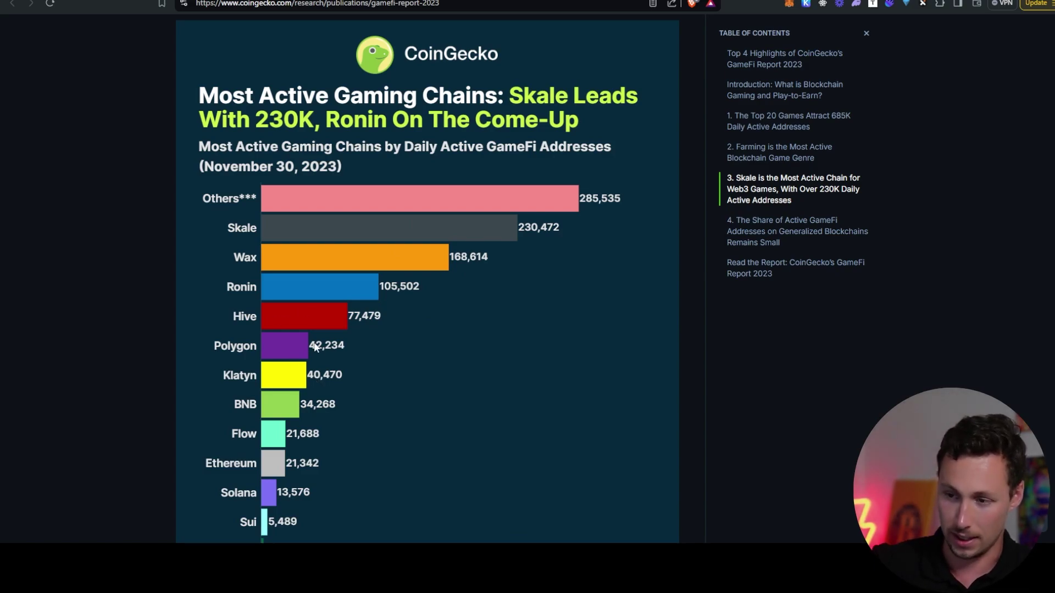
pyautogui.scroll(-1, 315, 344)
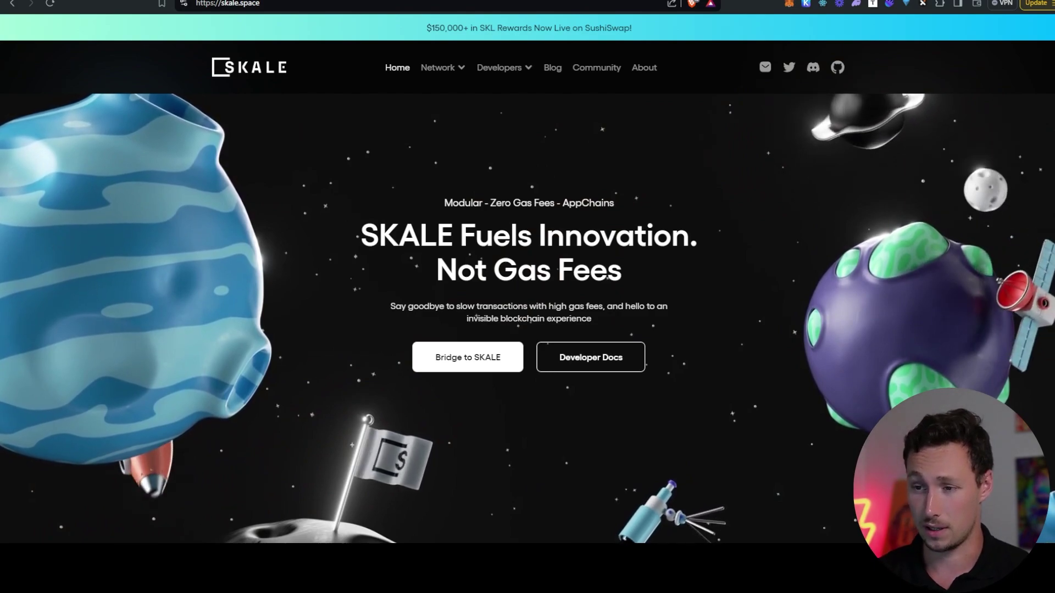
# View the X post's AI Projects On SKALE and SKALE Ecosystem images full-screen
pyautogui.hotkey('ctrl', 'Tab')
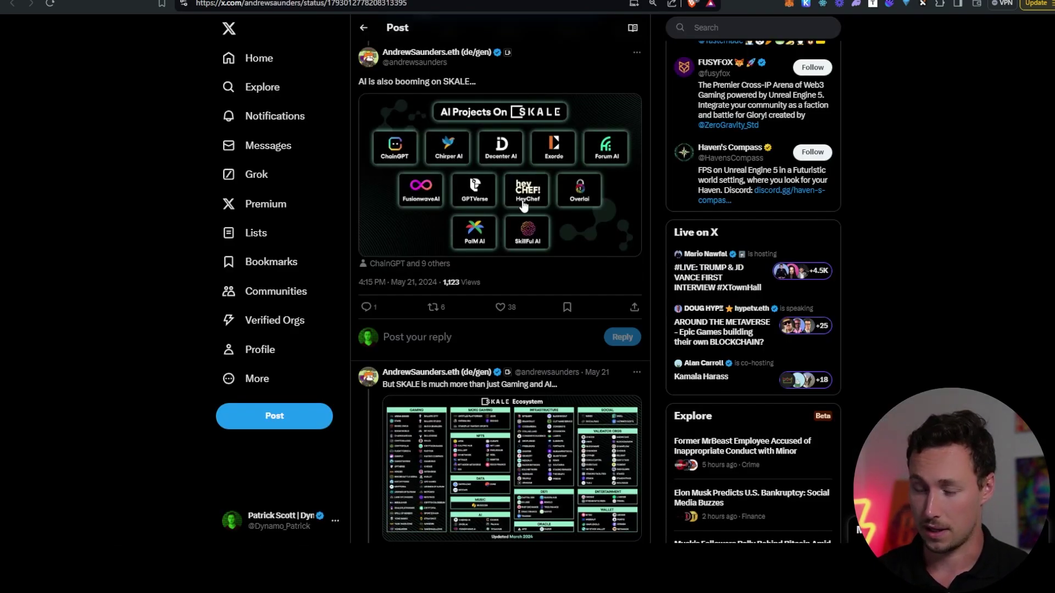
pyautogui.click(502, 176)
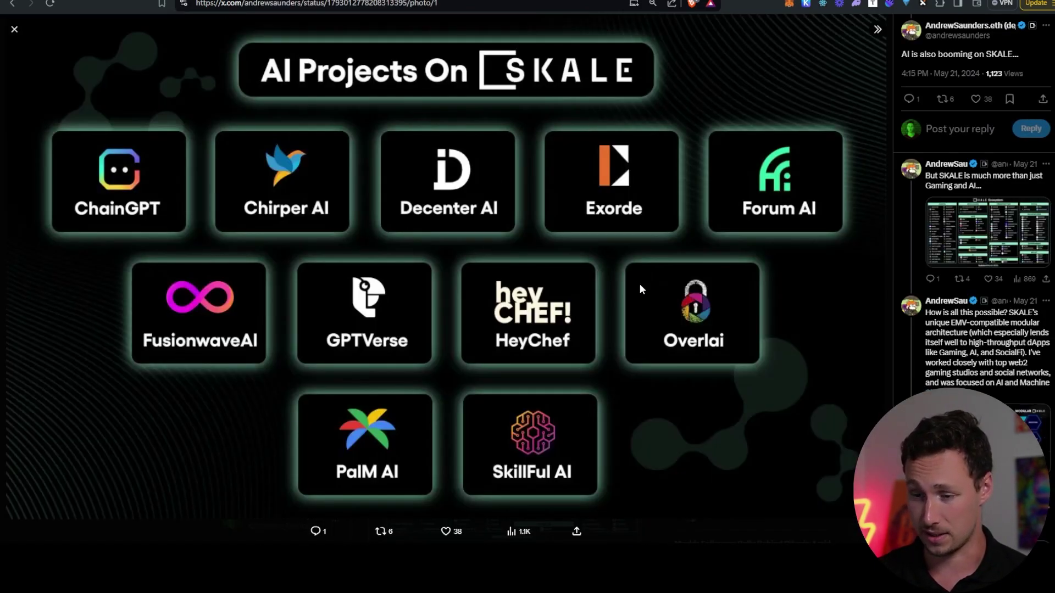
pyautogui.press('Right')
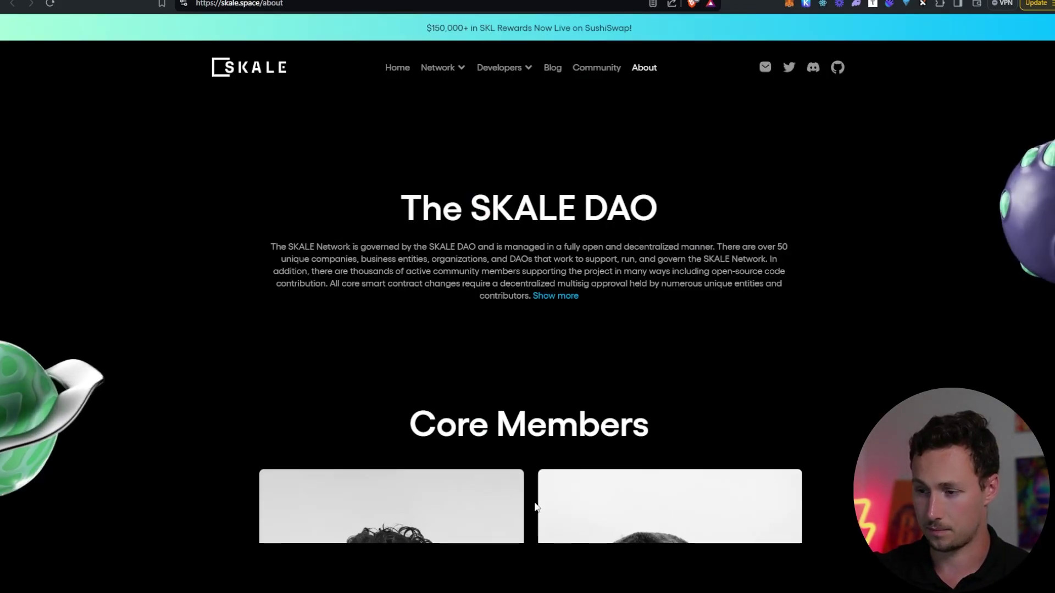
# Scroll the About page to Core Members and bring up the Co-Founder / CTO's bio
pyautogui.scroll(-4, 567, 247)
pyautogui.scroll(-2, 567, 247)
pyautogui.moveTo(394, 317)
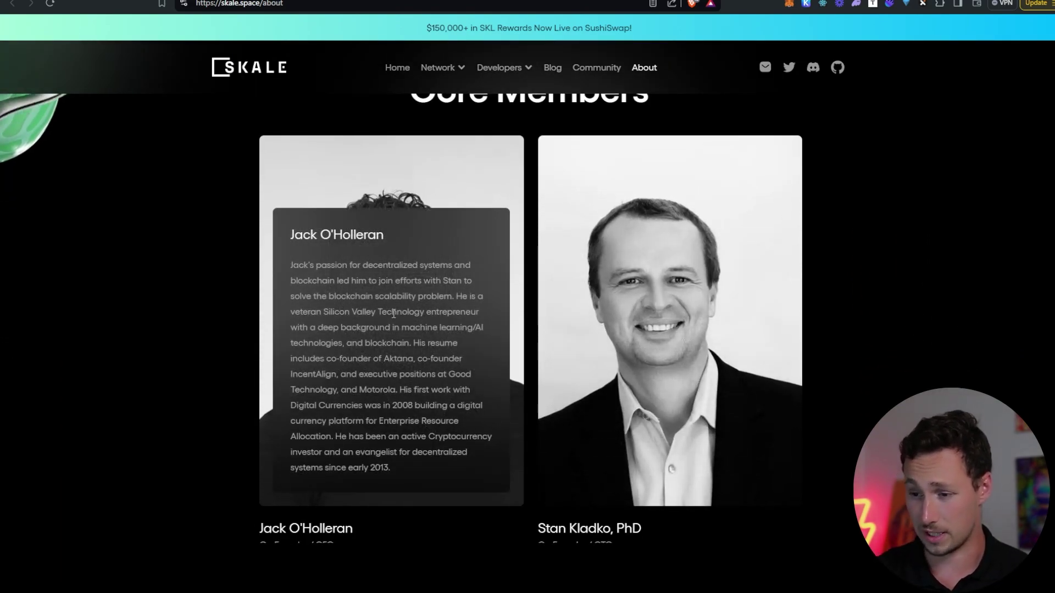
pyautogui.scroll(-1, 391, 328)
pyautogui.scroll(1, 396, 324)
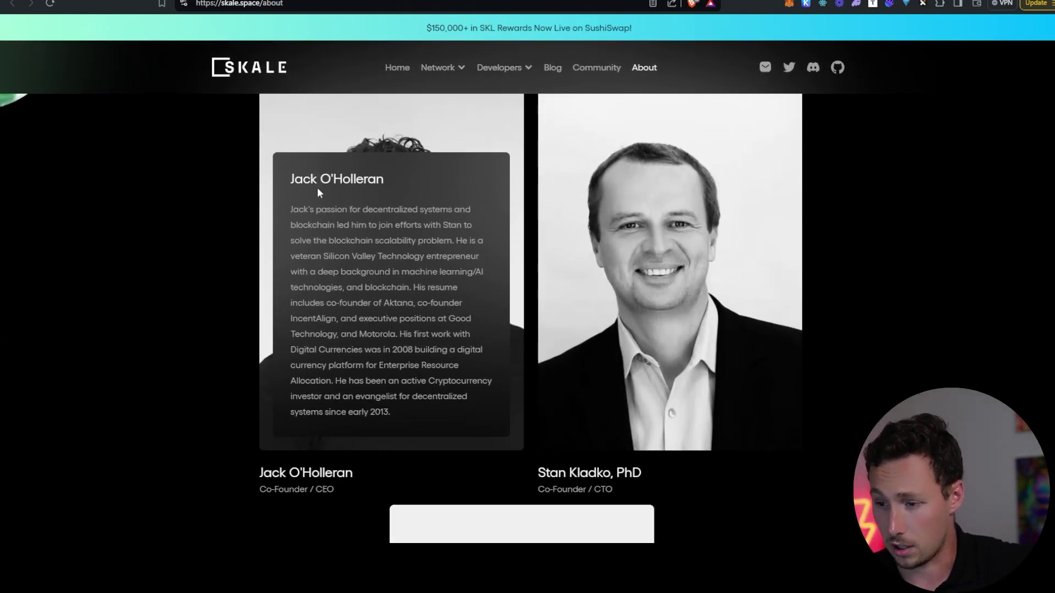
pyautogui.moveTo(686, 193)
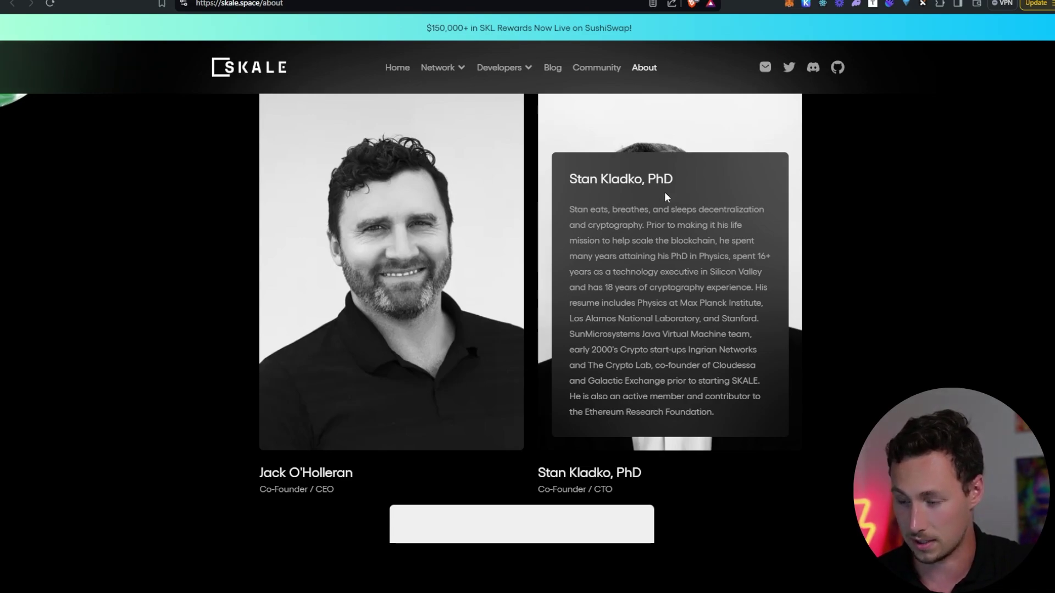
# Bring up another co-founder's bio card on the About page
pyautogui.moveTo(459, 220)
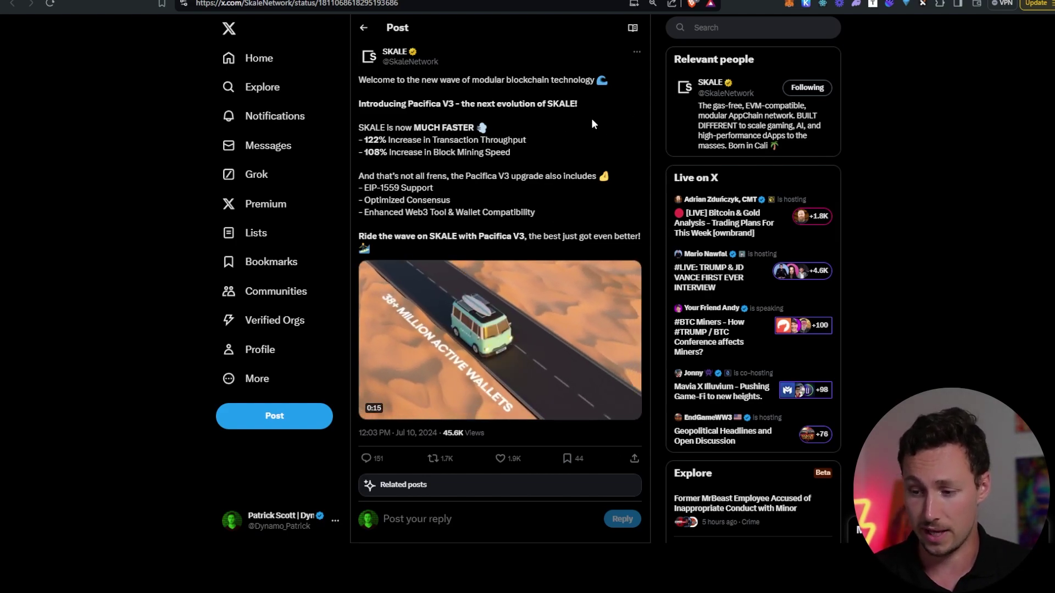
# Go to skale.space/stats and read monthly values on the wallets, transactions and gas-saved charts
pyautogui.hotkey('ctrl', 'Tab')
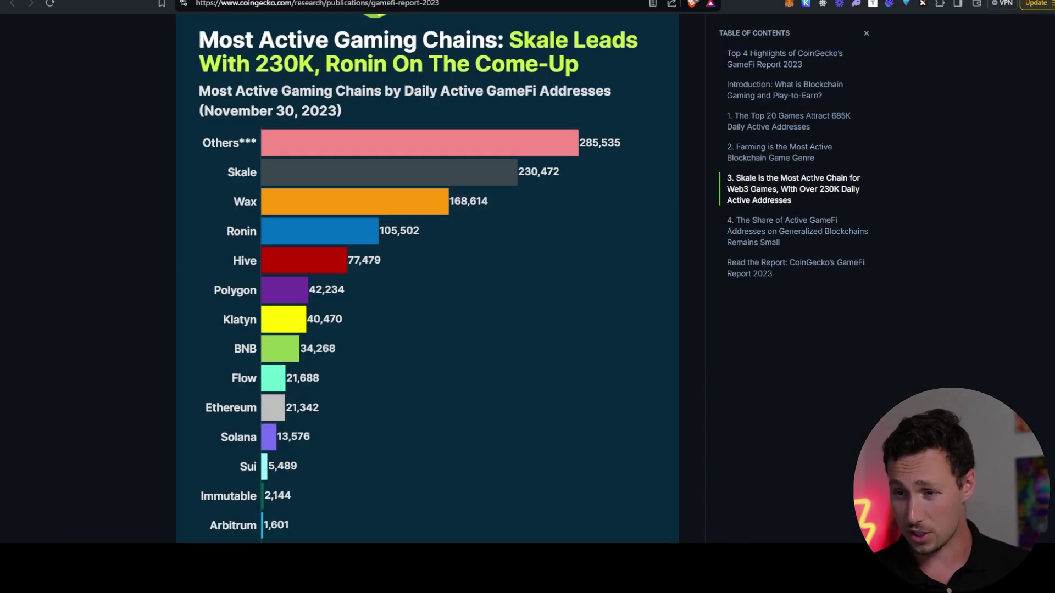
pyautogui.hotkey('ctrl', 'Tab')
pyautogui.hotkey('ctrl', 'Tab')
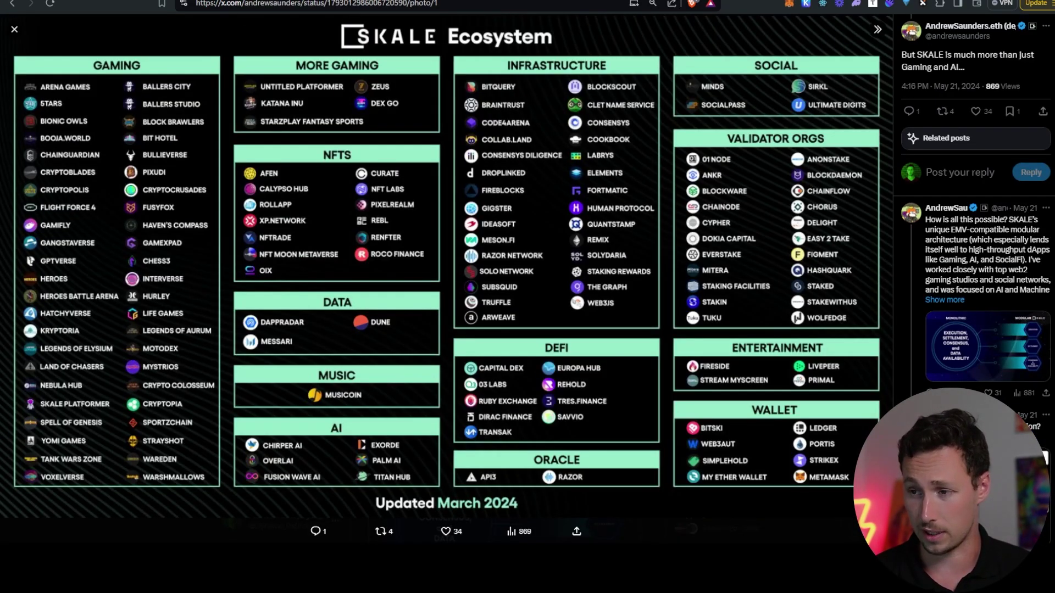
pyautogui.hotkey('ctrl', 'Tab')
pyautogui.hotkey('ctrl', 'Tab')
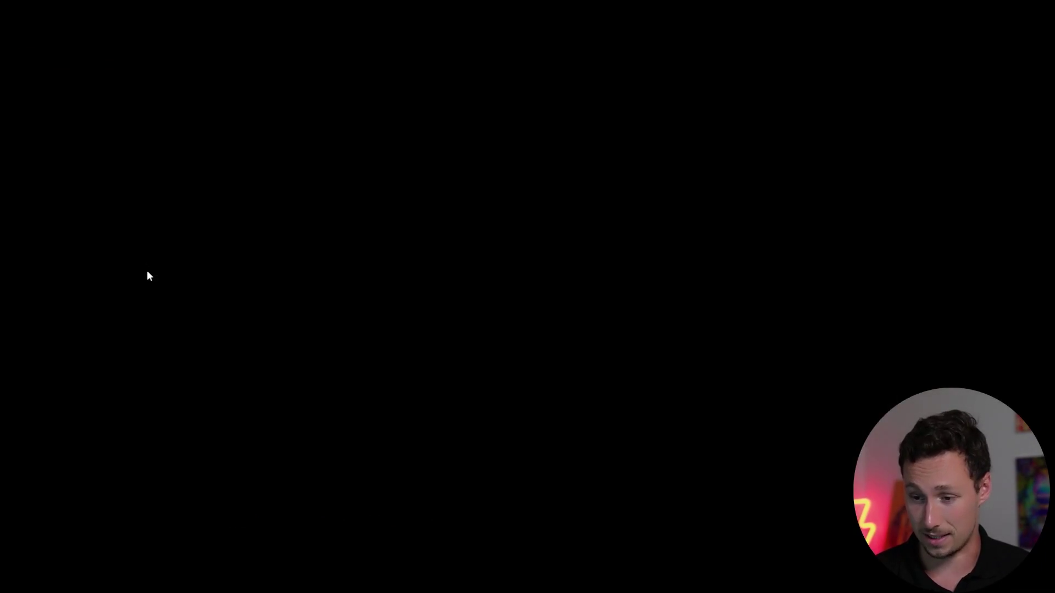
pyautogui.moveTo(301, 360)
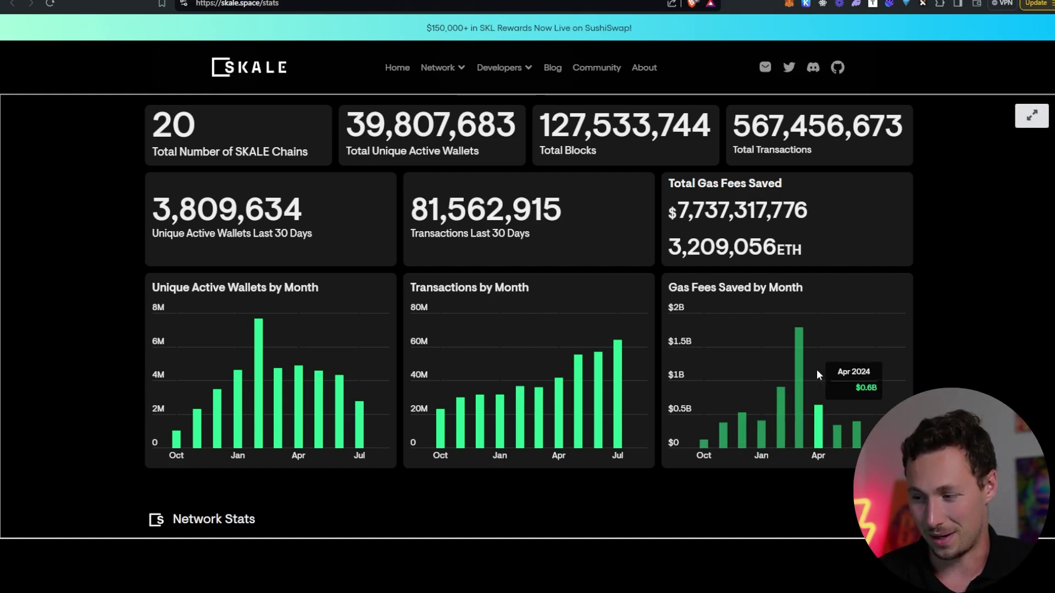
pyautogui.moveTo(873, 389)
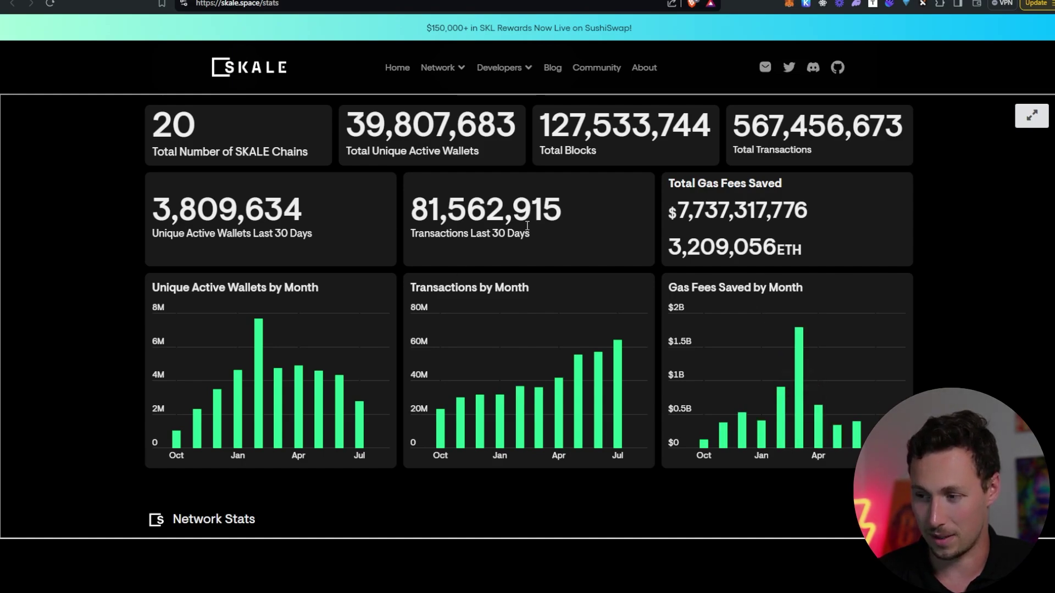
pyautogui.moveTo(621, 311)
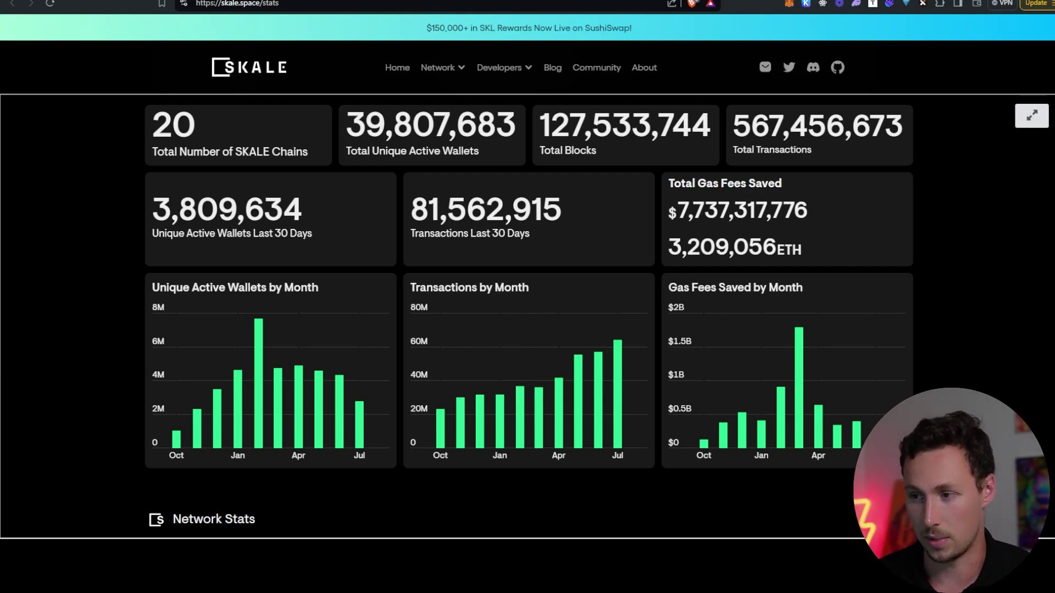
# Review DappRadar's chain rankings sorted by Transactions, where SKALE ranks sixth
pyautogui.hotkey('ctrl', 'Tab')
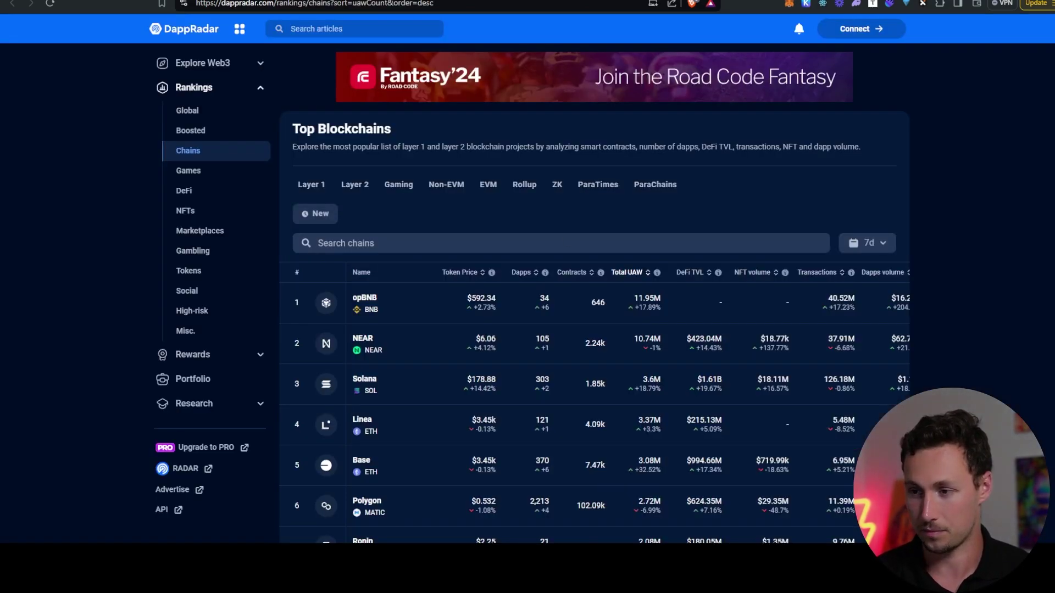
pyautogui.scroll(-3, 423, 360)
pyautogui.scroll(-1, 423, 360)
pyautogui.scroll(1, 423, 358)
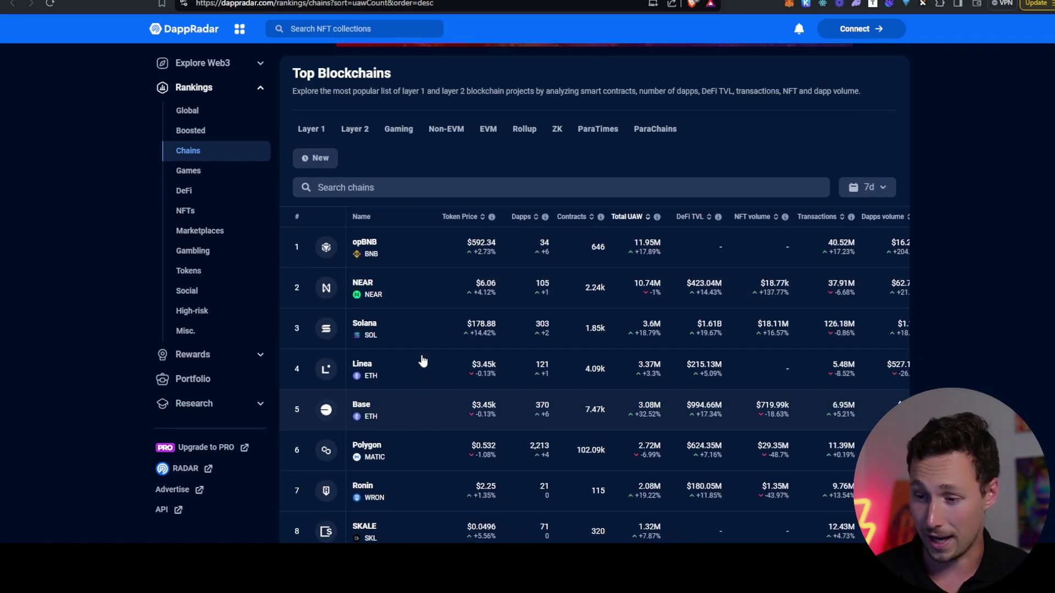
pyautogui.scroll(-1, 423, 357)
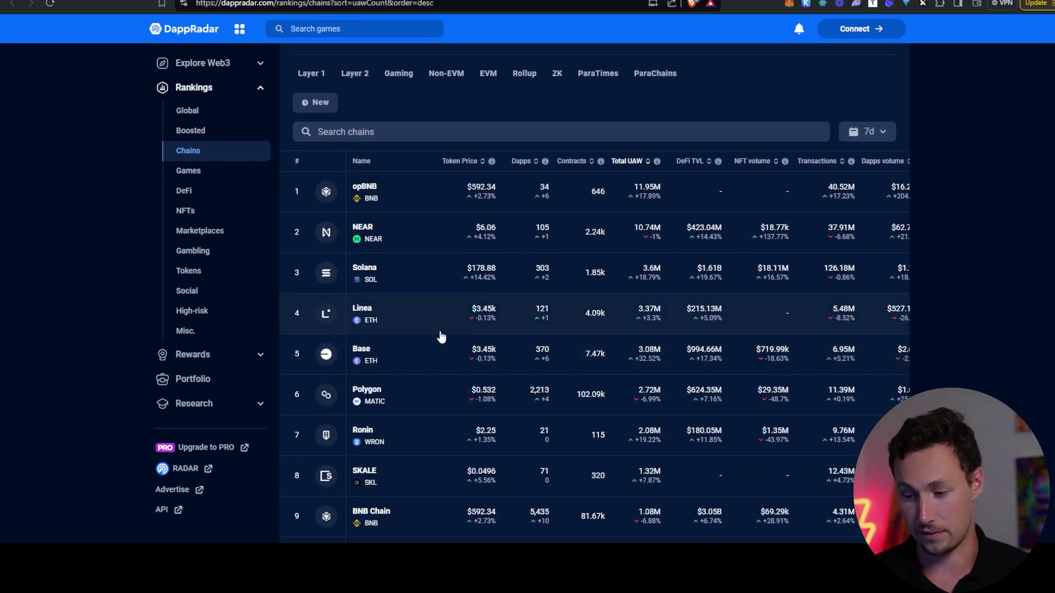
pyautogui.scroll(-1, 441, 337)
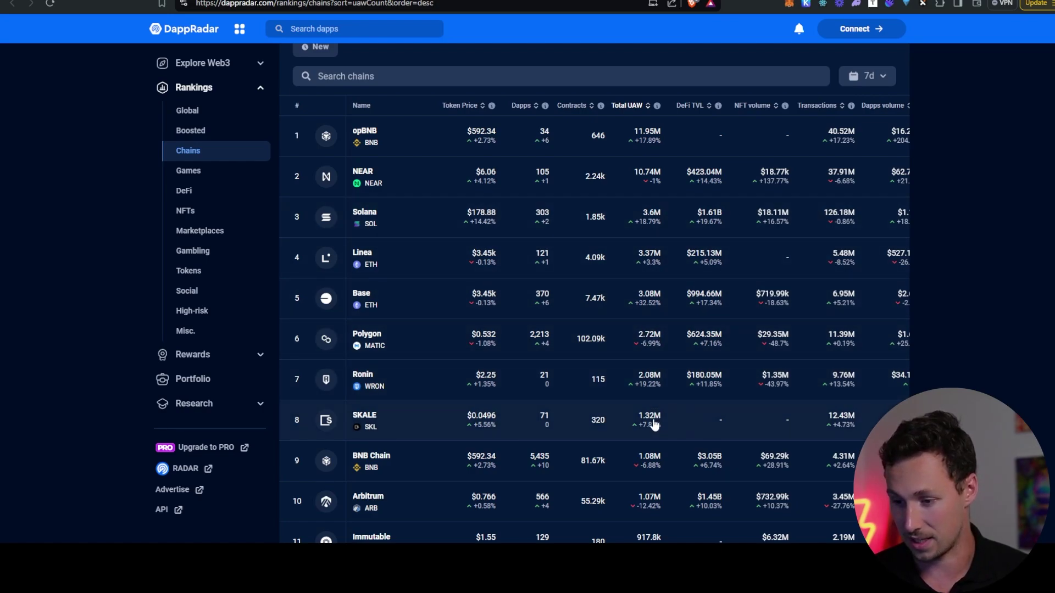
pyautogui.scroll(-1, 654, 424)
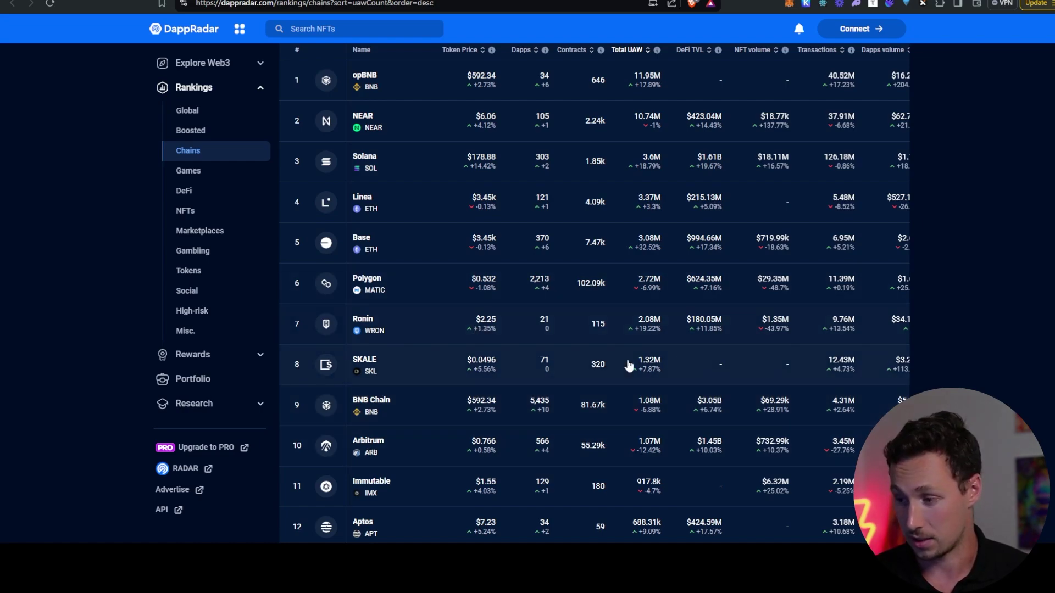
pyautogui.scroll(1, 663, 360)
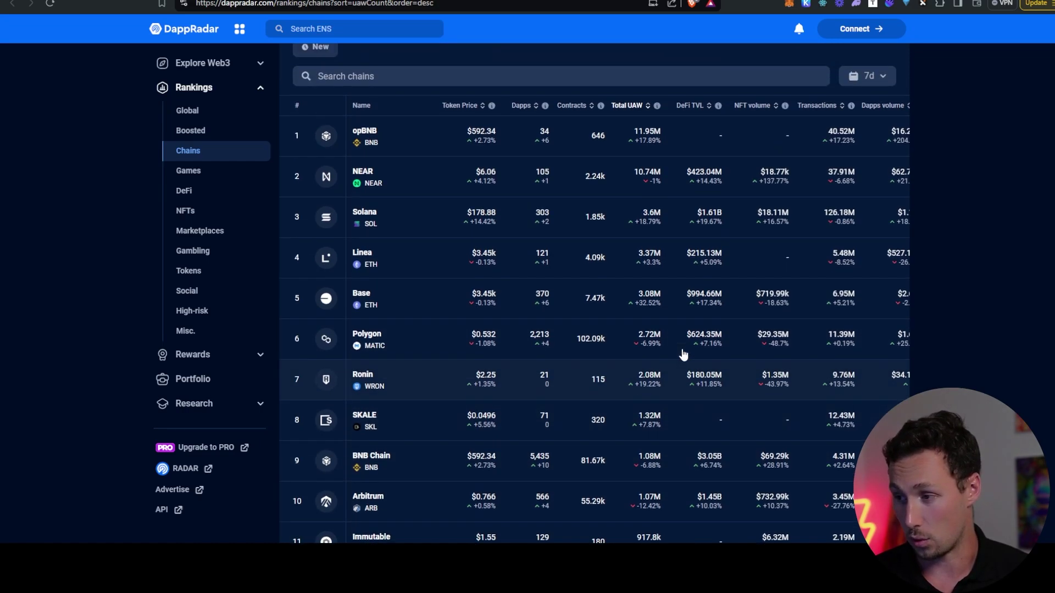
pyautogui.click(821, 104)
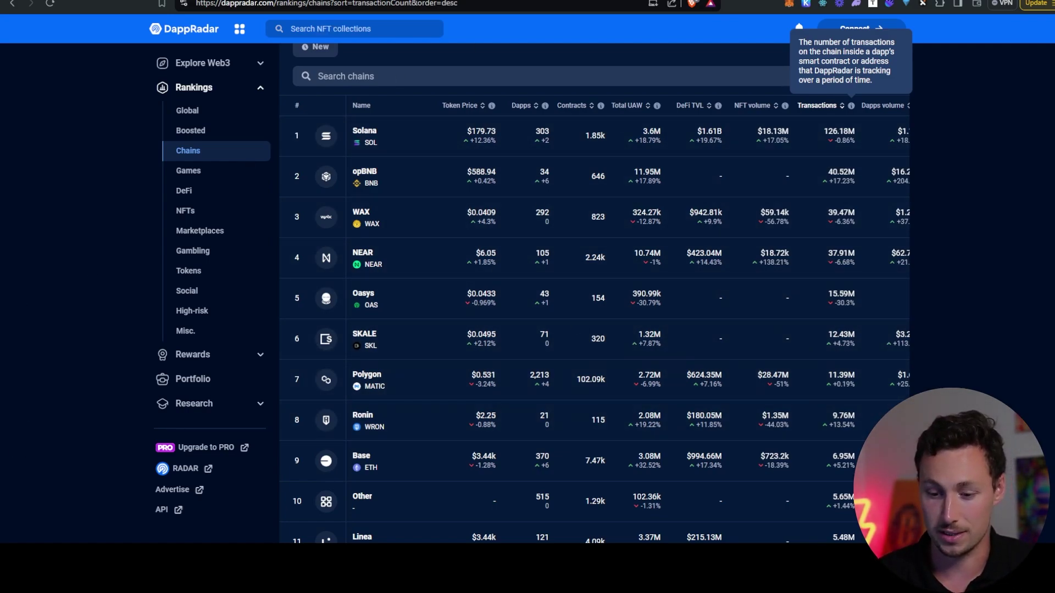
pyautogui.hotkey('ctrl', 'Tab')
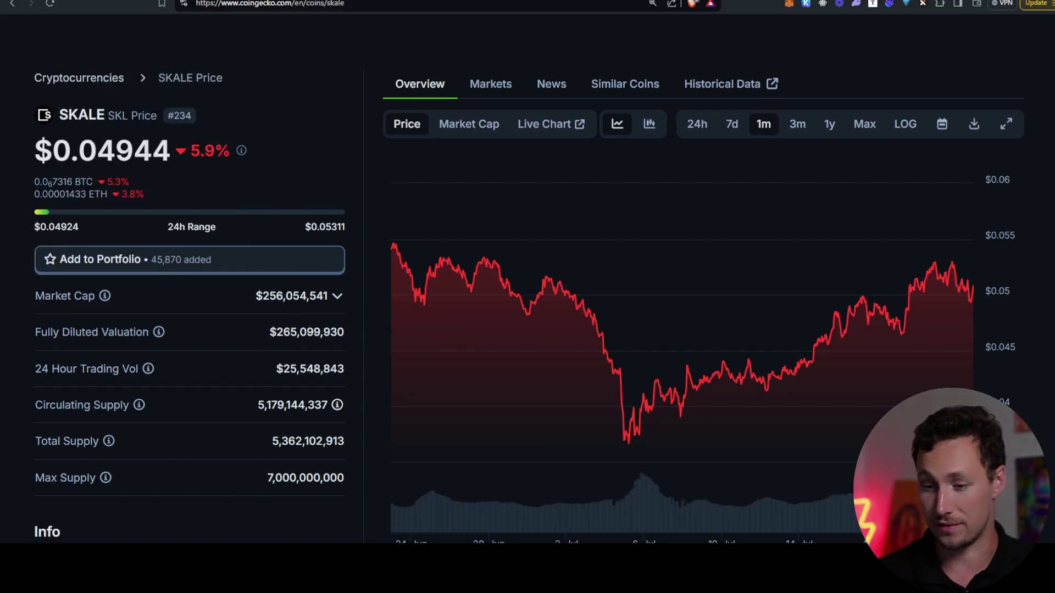
pyautogui.scroll(-1, 527, 280)
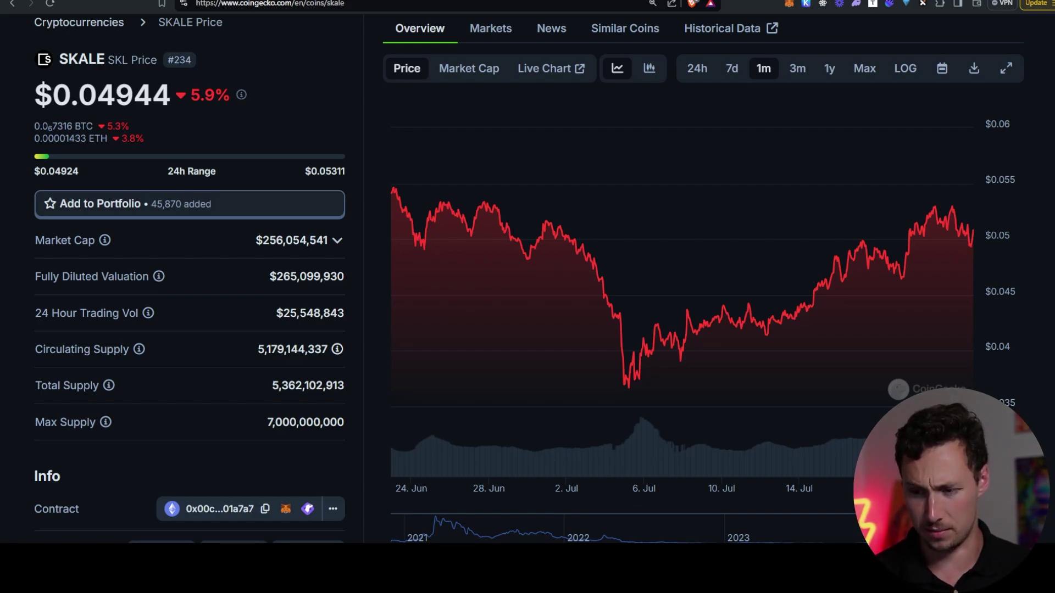
pyautogui.scroll(-2, 528, 296)
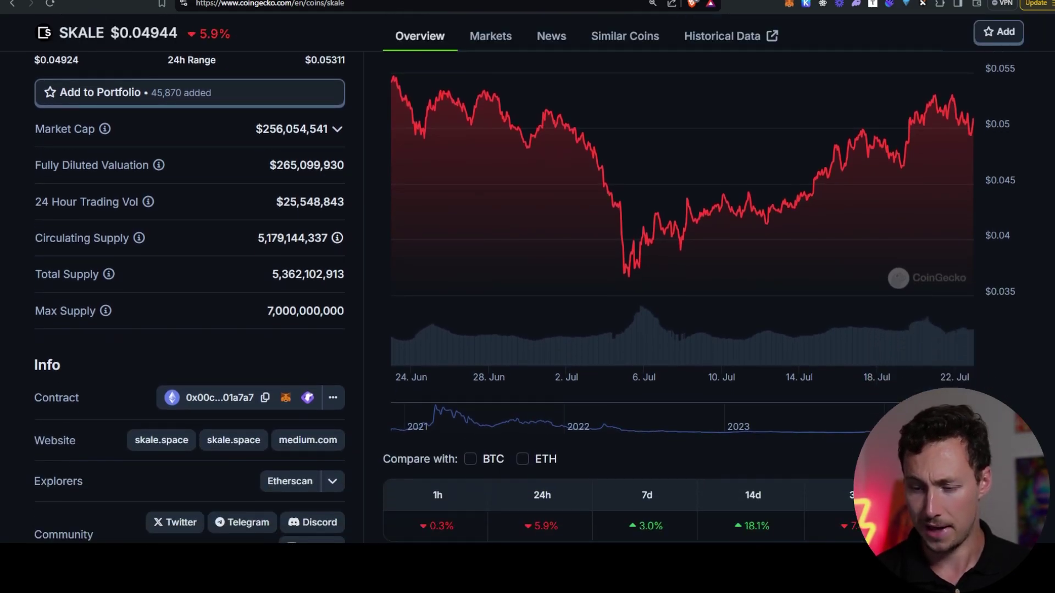
pyautogui.scroll(-1, 528, 296)
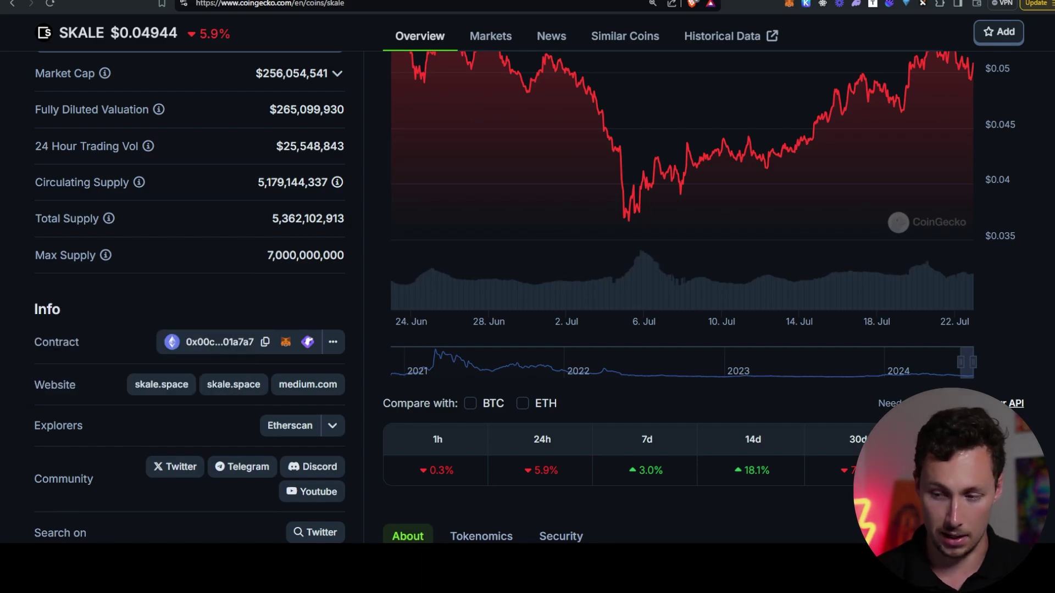
pyautogui.scroll(6, 527, 297)
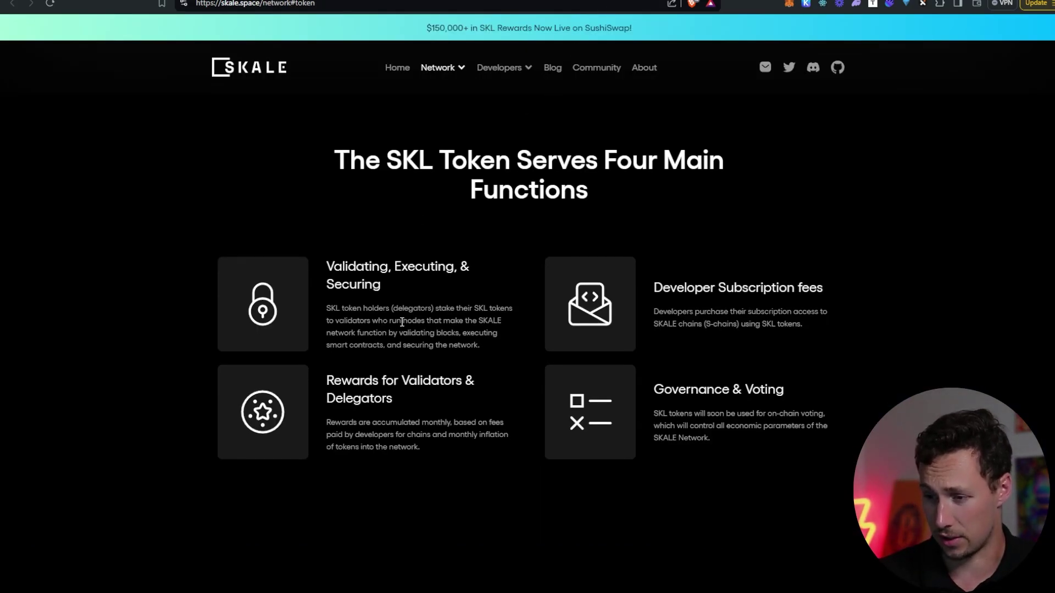
# Scroll the skale.space token section to read the SKL token's four functions, past the staking block
pyautogui.scroll(-1, 402, 321)
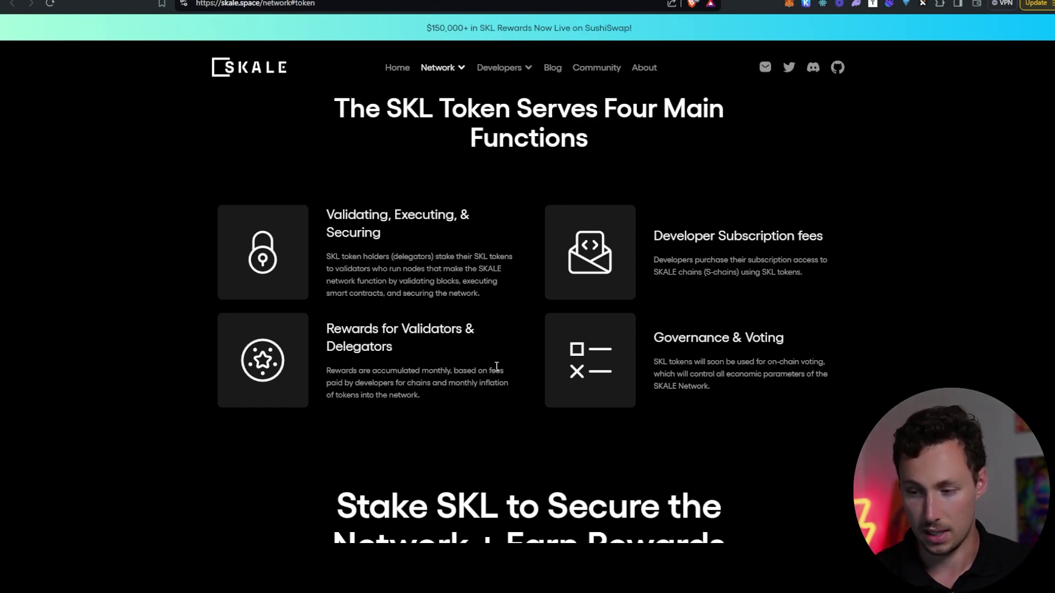
pyautogui.scroll(-1, 476, 352)
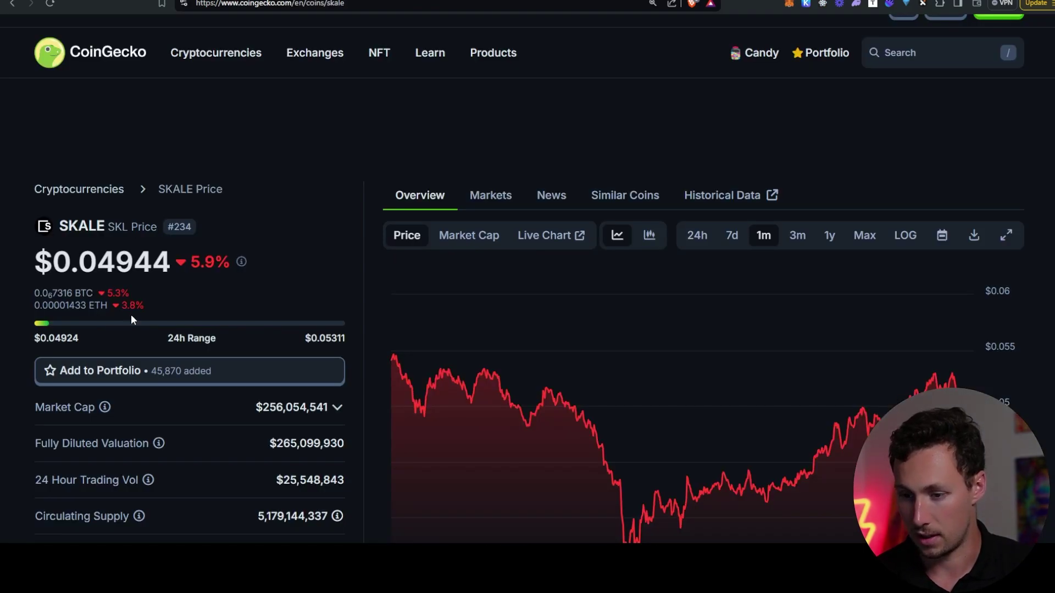
pyautogui.scroll(-1, 253, 360)
pyautogui.scroll(-2, 254, 360)
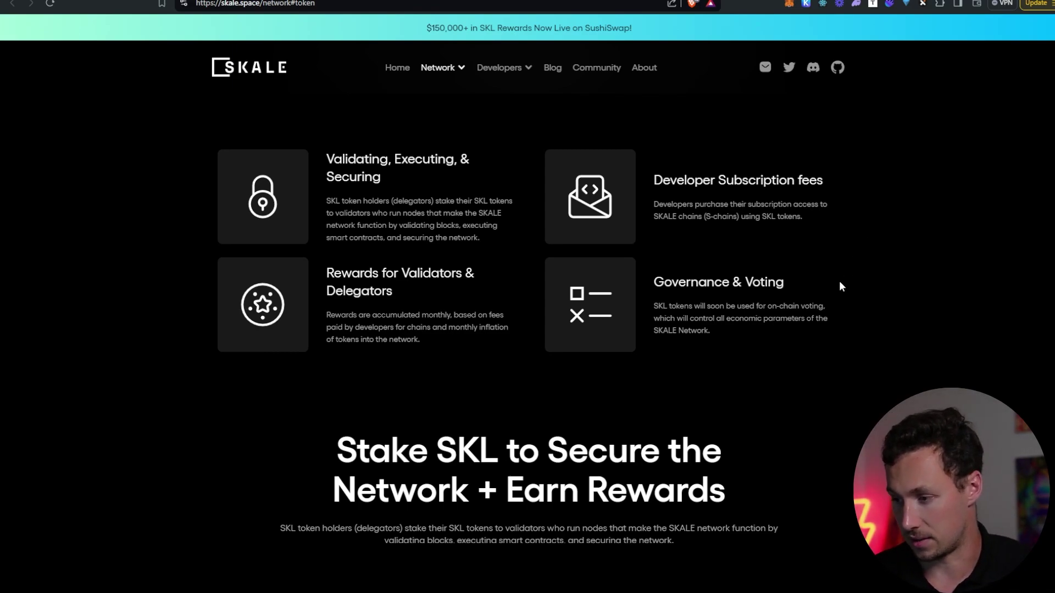
pyautogui.scroll(-1, 839, 281)
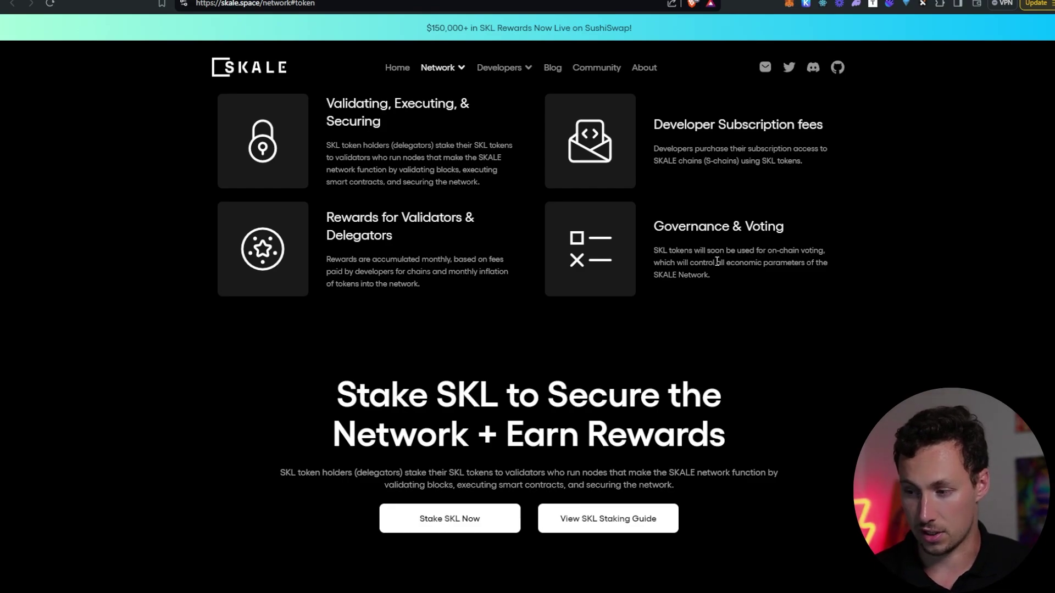
pyautogui.scroll(-1, 707, 256)
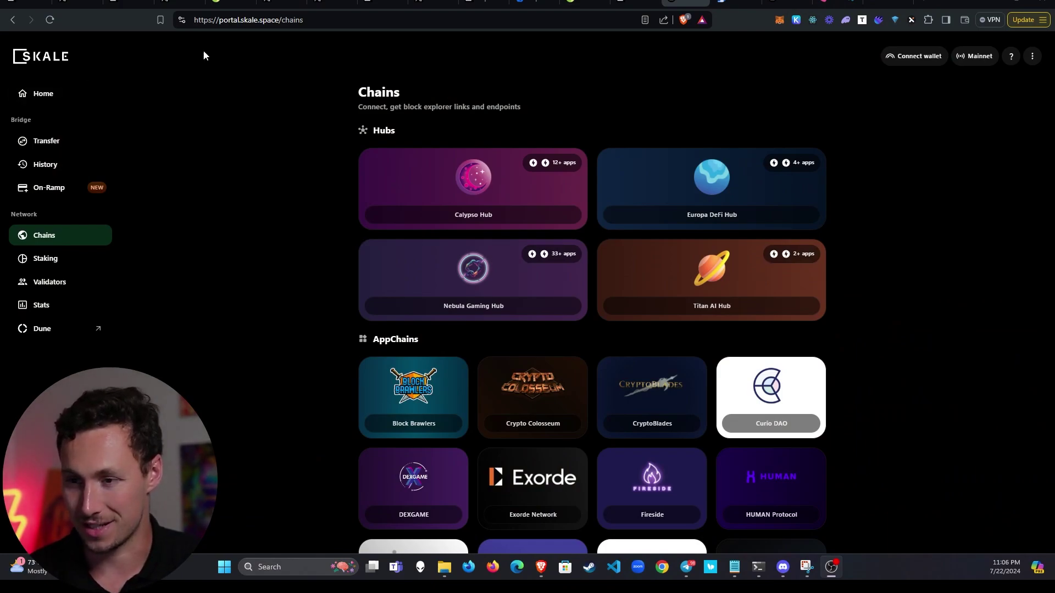
# Return to the SKALE Portal home page and check the MetaMask wallet balance
pyautogui.doubleClick(231, 21)
pyautogui.moveTo(232, 24); pyautogui.dragTo(266, 20)
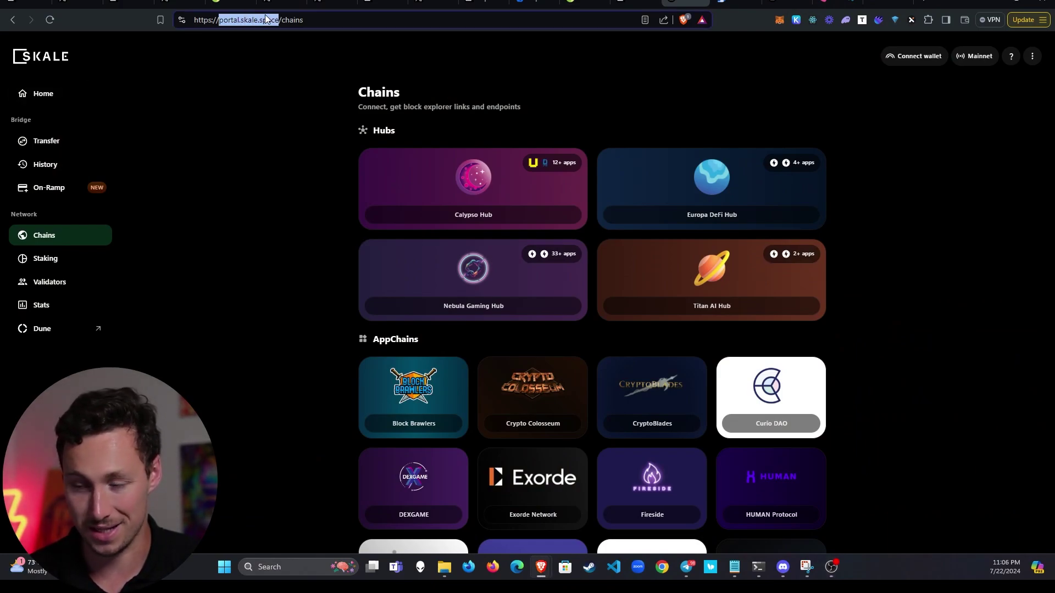
pyautogui.click(43, 99)
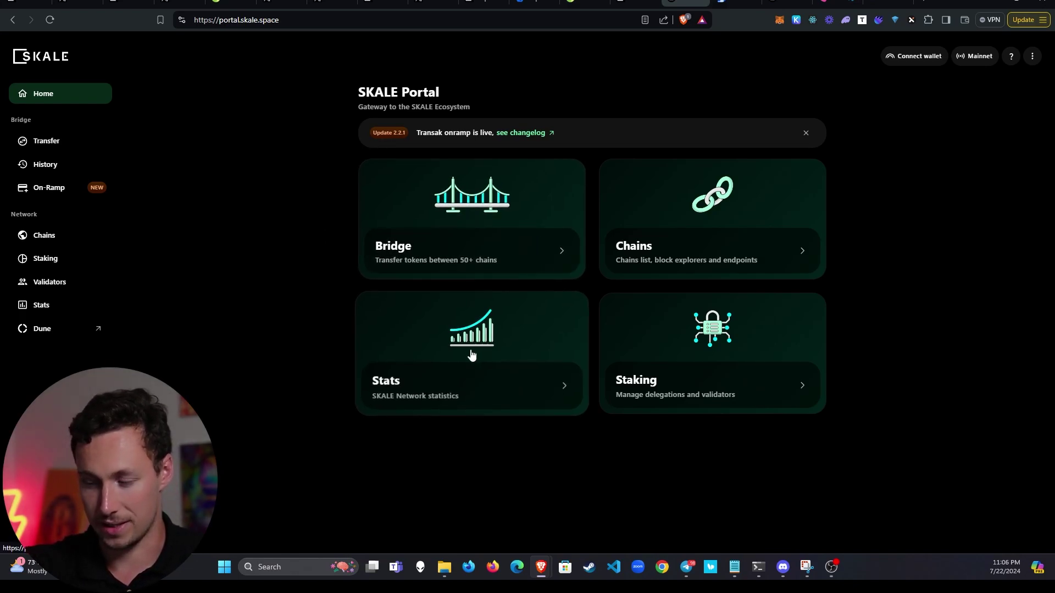
pyautogui.click(780, 20)
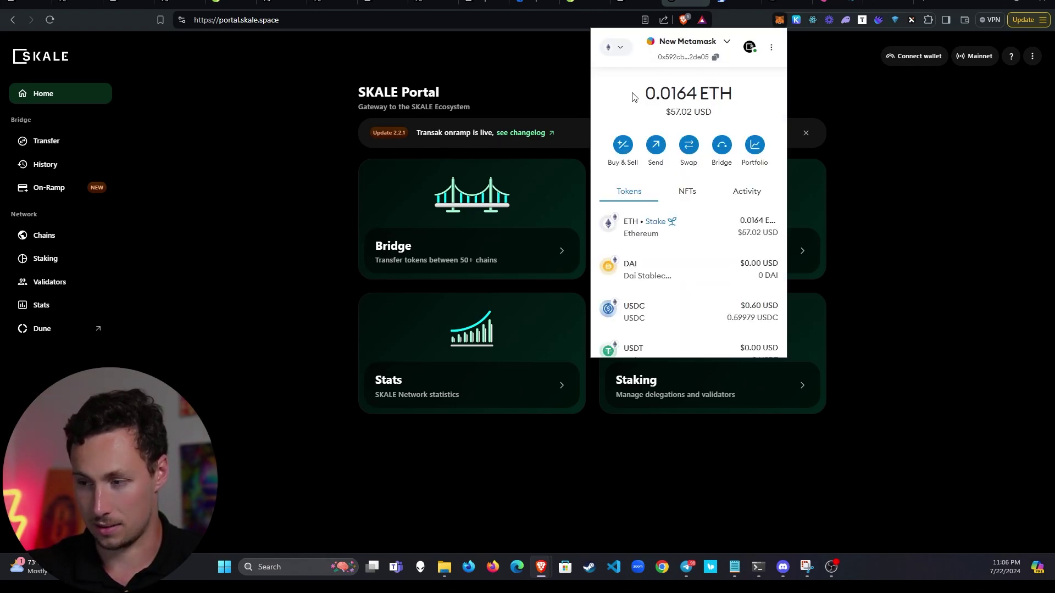
pyautogui.click(498, 72)
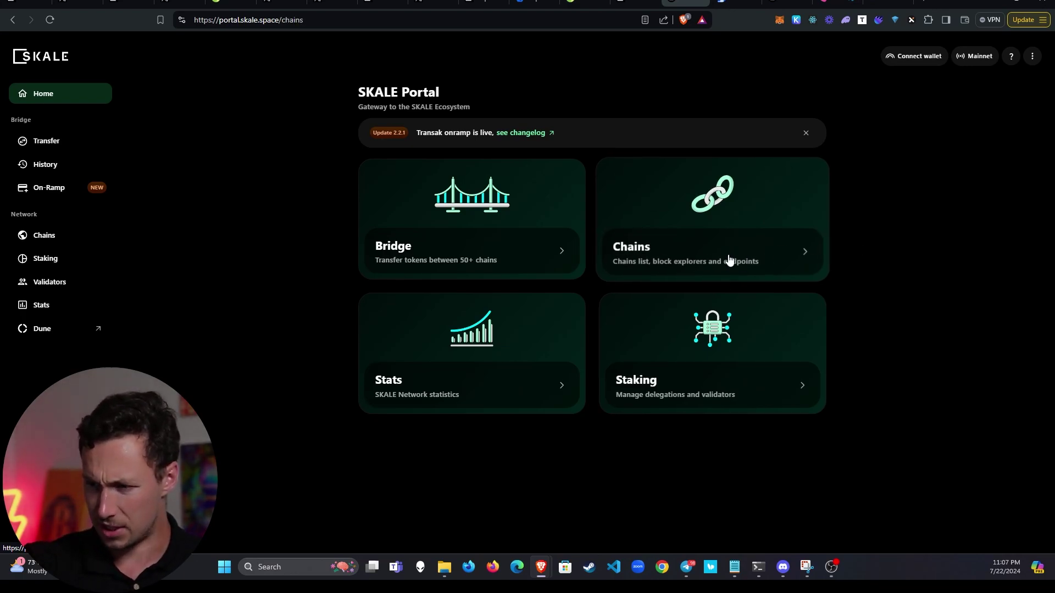
# Browse the four Hubs and the AppChains from Block Brawlers to StreamMyScreen
pyautogui.click(722, 272)
pyautogui.scroll(-4, 528, 231)
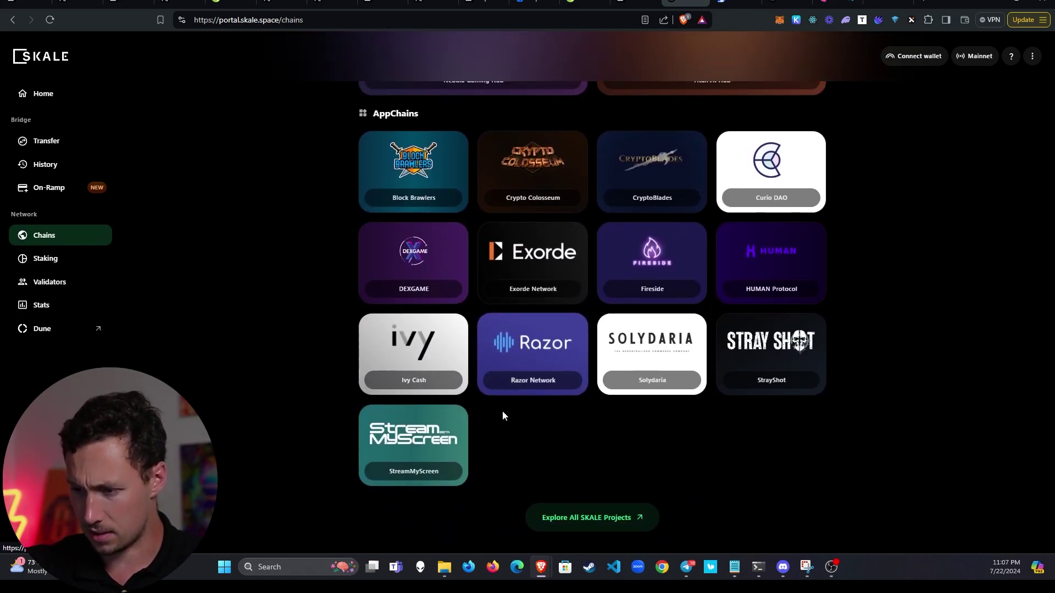
pyautogui.scroll(4, 532, 417)
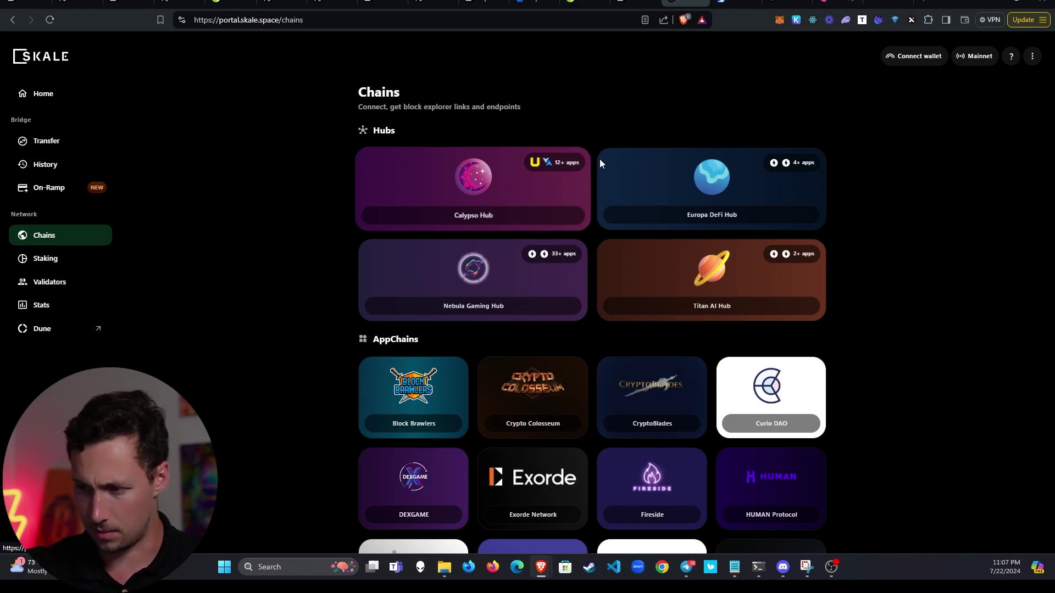
pyautogui.scroll(-4, 744, 219)
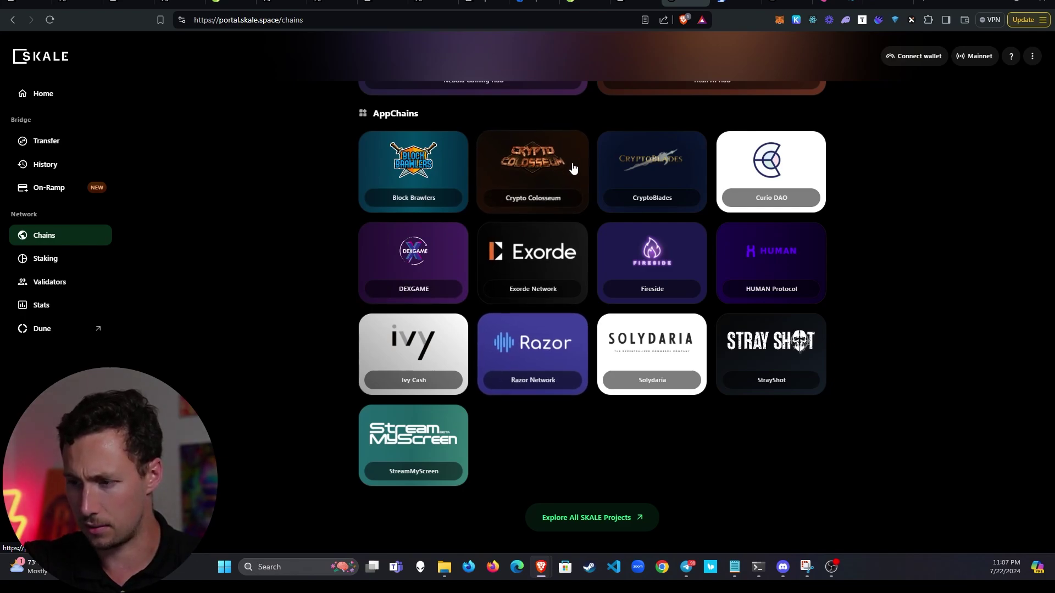
pyautogui.scroll(4, 538, 258)
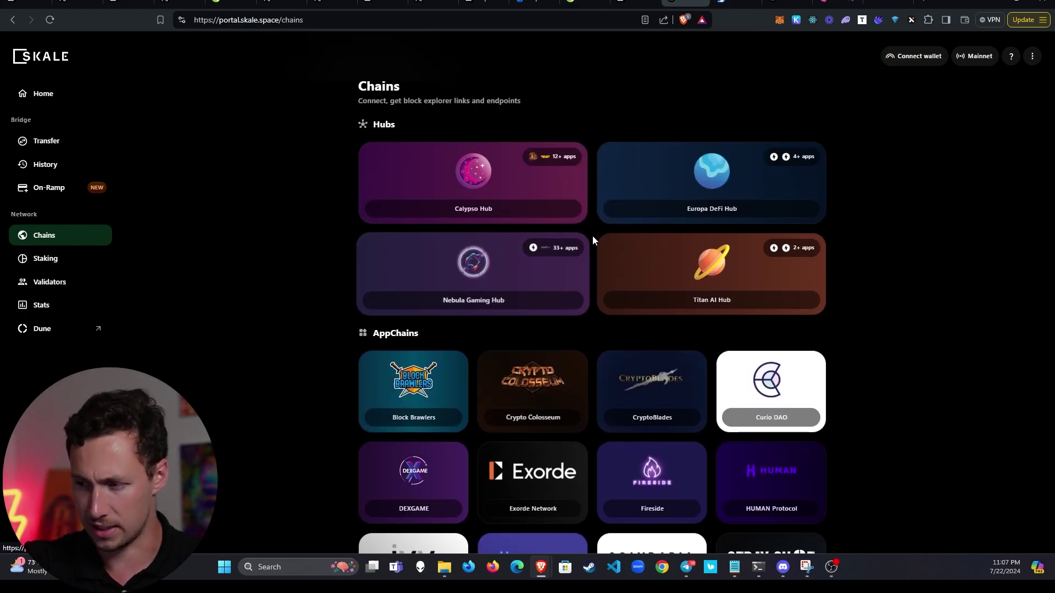
# Connect the wallet to Europa DeFi Hub and switch its network to Europa
pyautogui.click(764, 198)
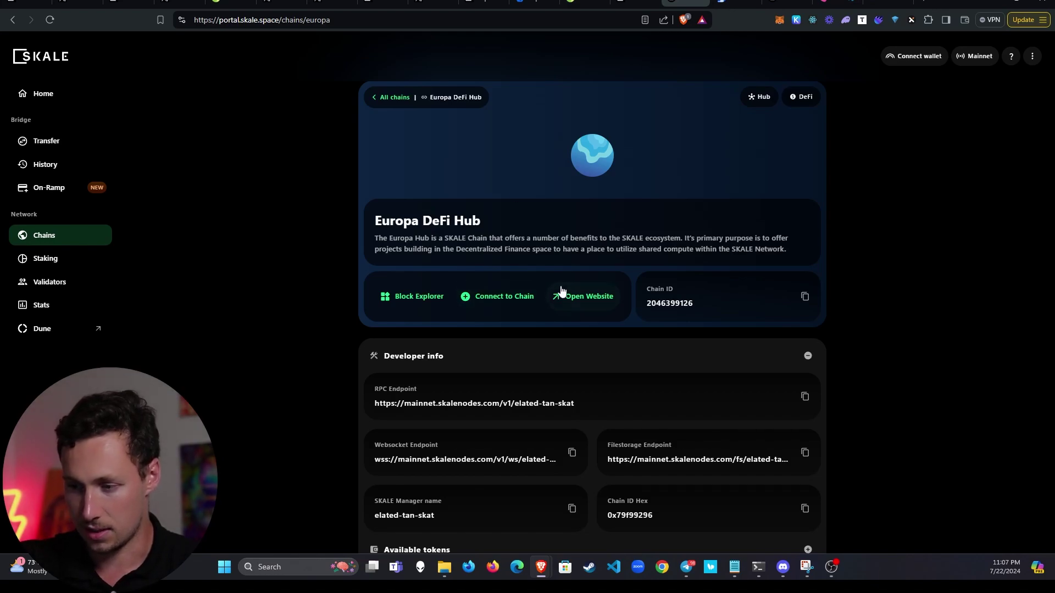
pyautogui.click(502, 299)
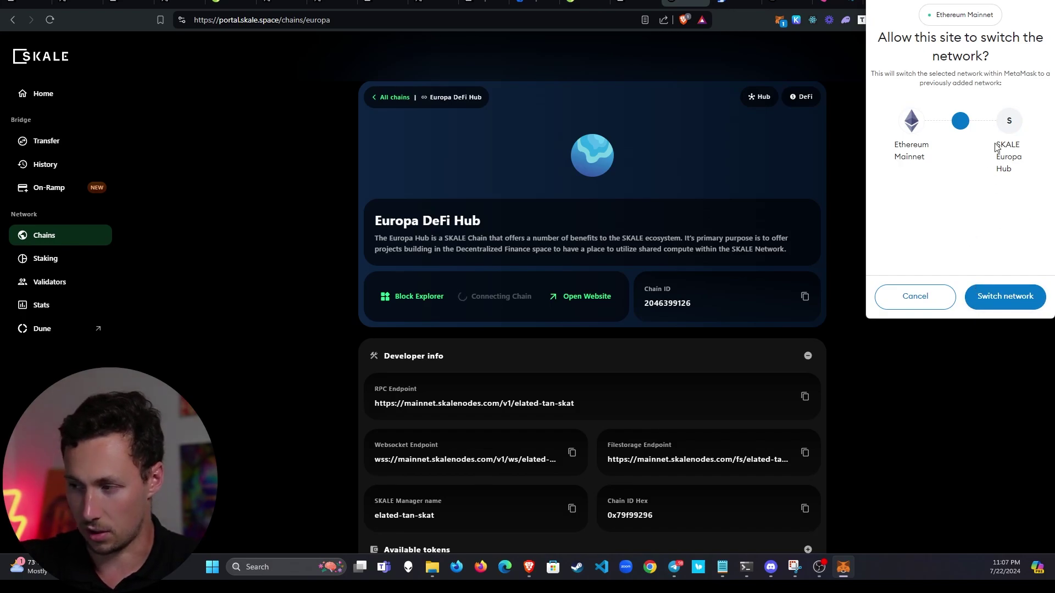
pyautogui.click(998, 305)
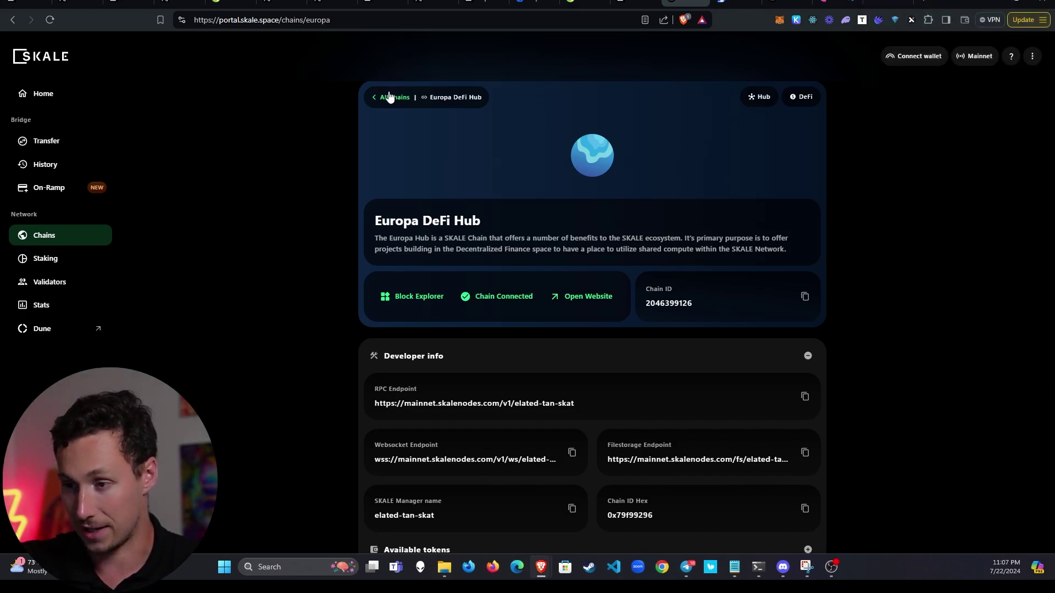
pyautogui.click(389, 98)
# Add Calypso Hub to the wallet and switch the network to Calypso
pyautogui.click(488, 170)
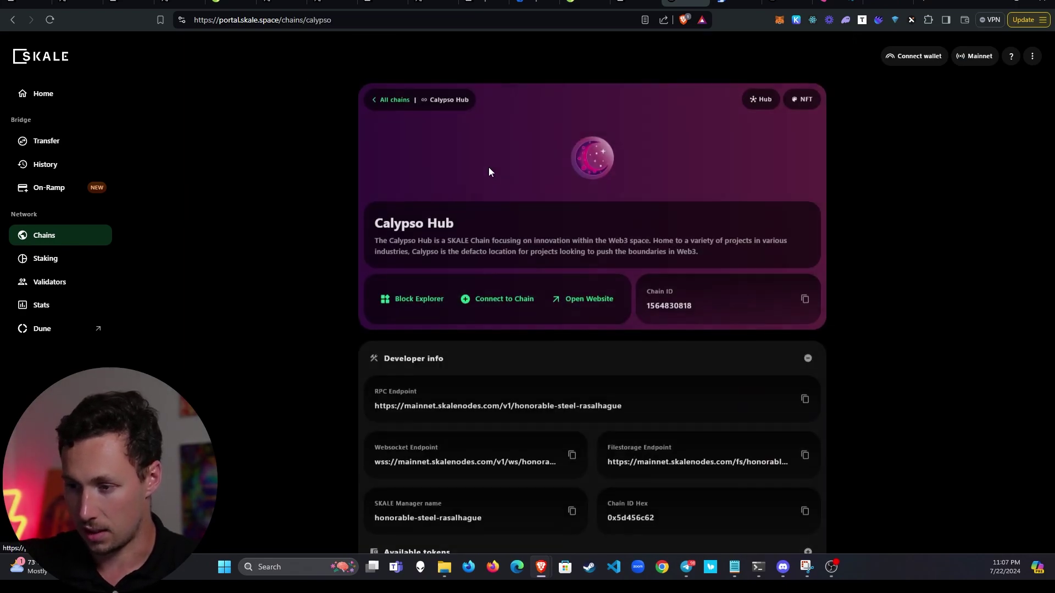
pyautogui.click(506, 297)
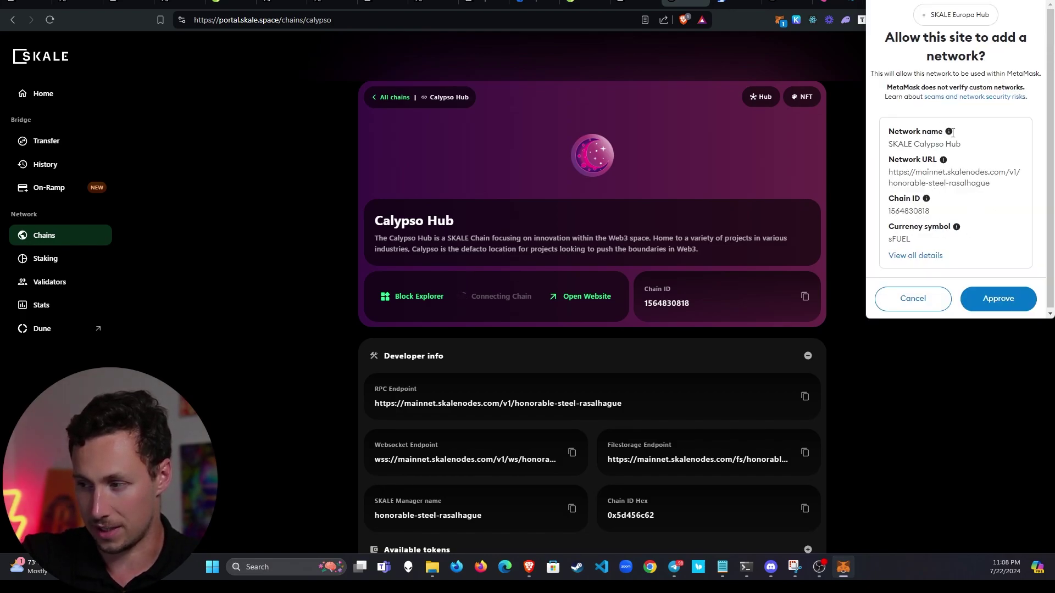
pyautogui.click(990, 297)
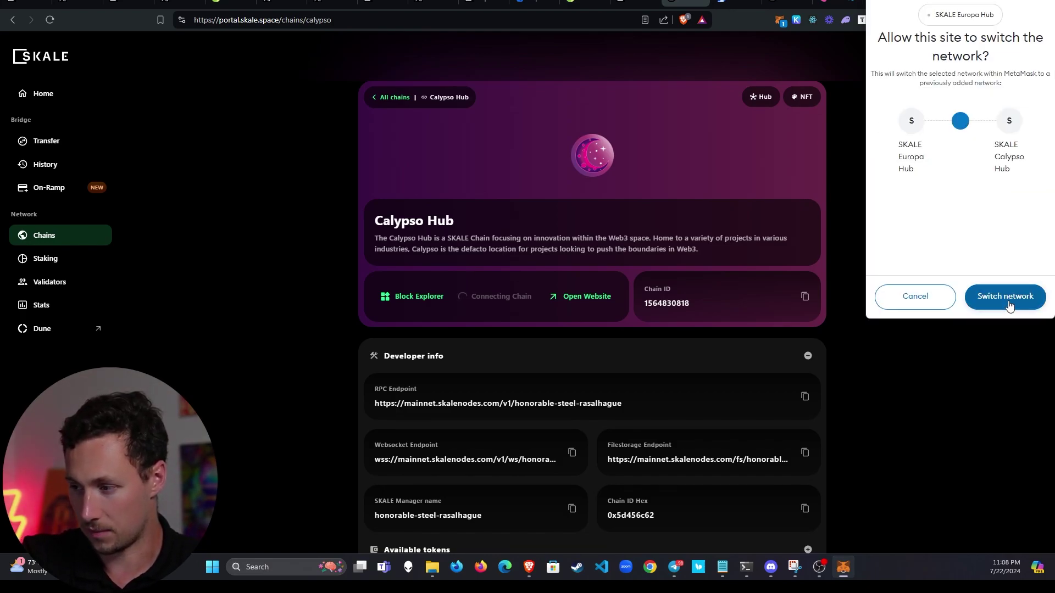
pyautogui.click(1009, 305)
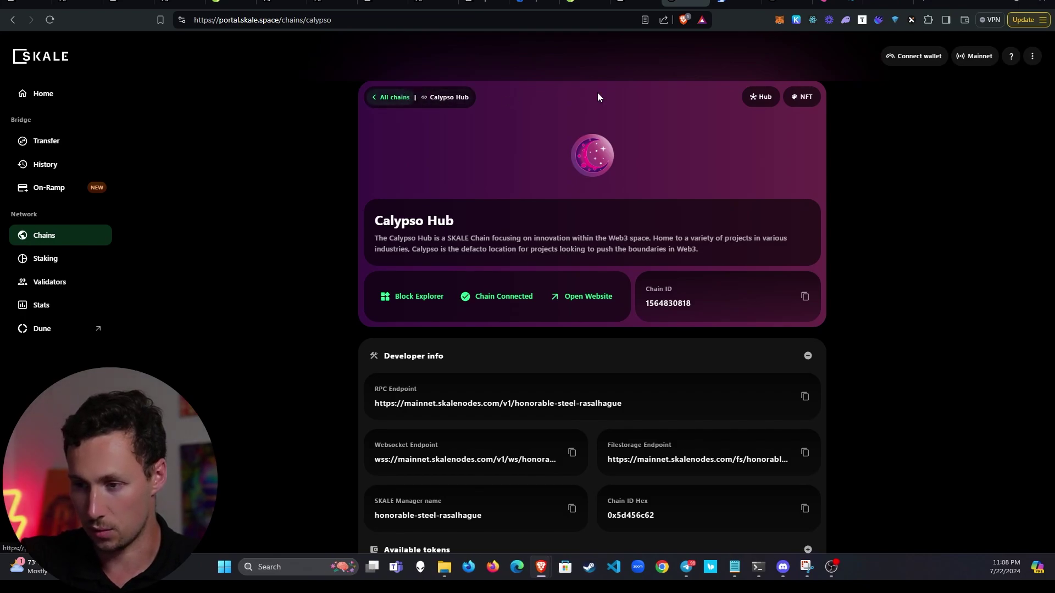
# Switch the wallet back to SKALE Europa Hub and return to All chains
pyautogui.click(779, 20)
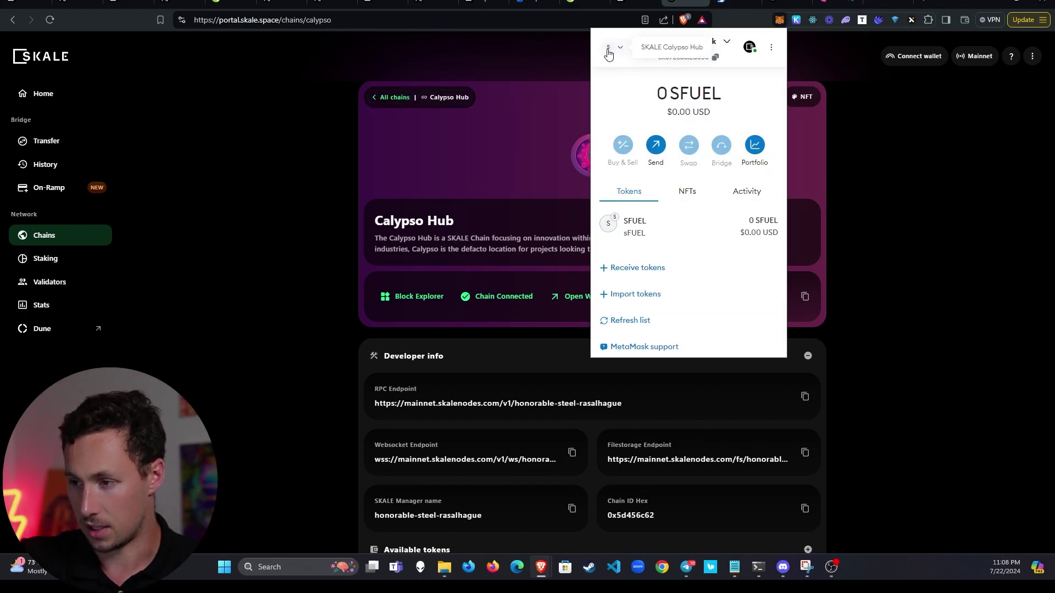
pyautogui.click(617, 50)
pyautogui.scroll(-1, 685, 174)
pyautogui.scroll(1, 685, 155)
pyautogui.write('skale')
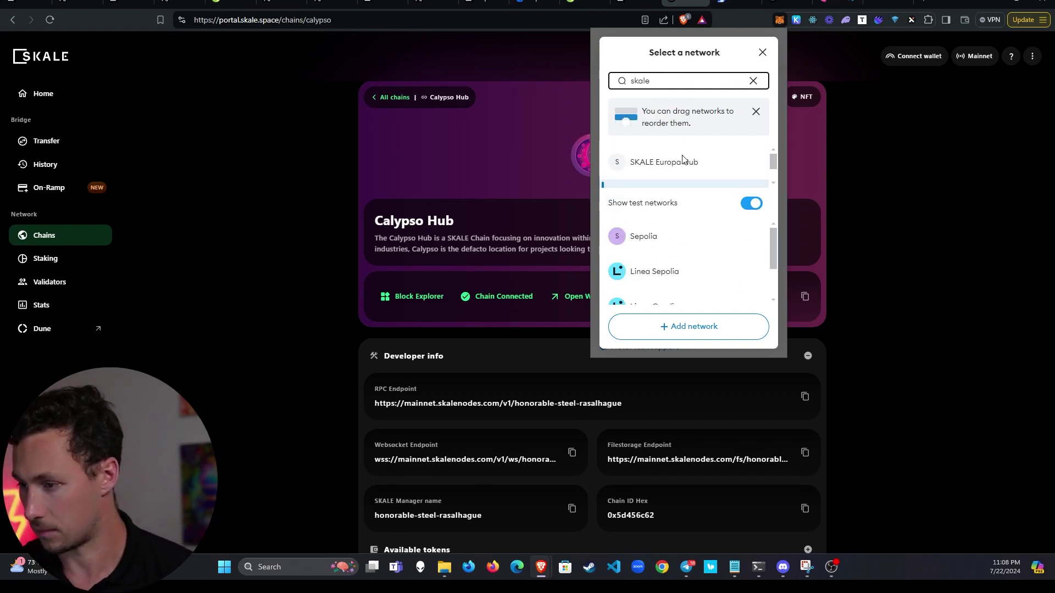
pyautogui.click(663, 162)
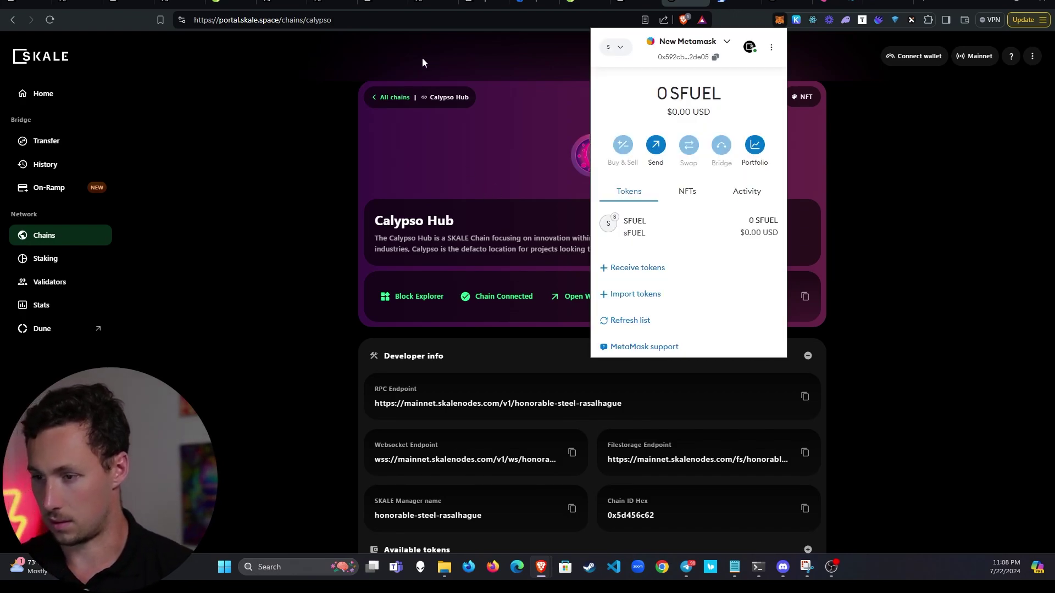
pyautogui.click(395, 99)
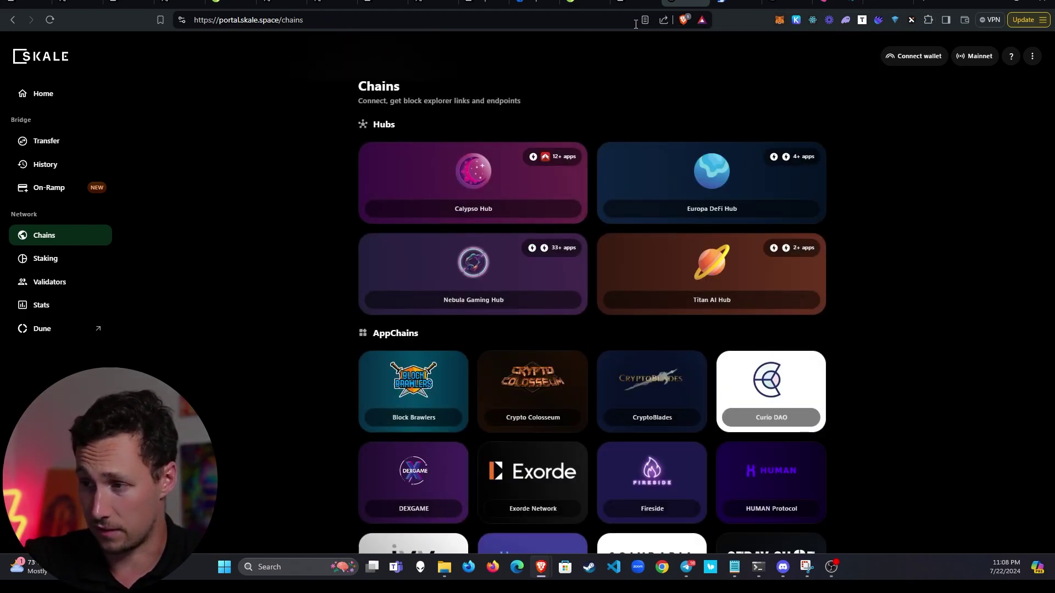
# Open the Bridge from the portal home and agree to its terms of service
pyautogui.click(56, 94)
pyautogui.click(466, 236)
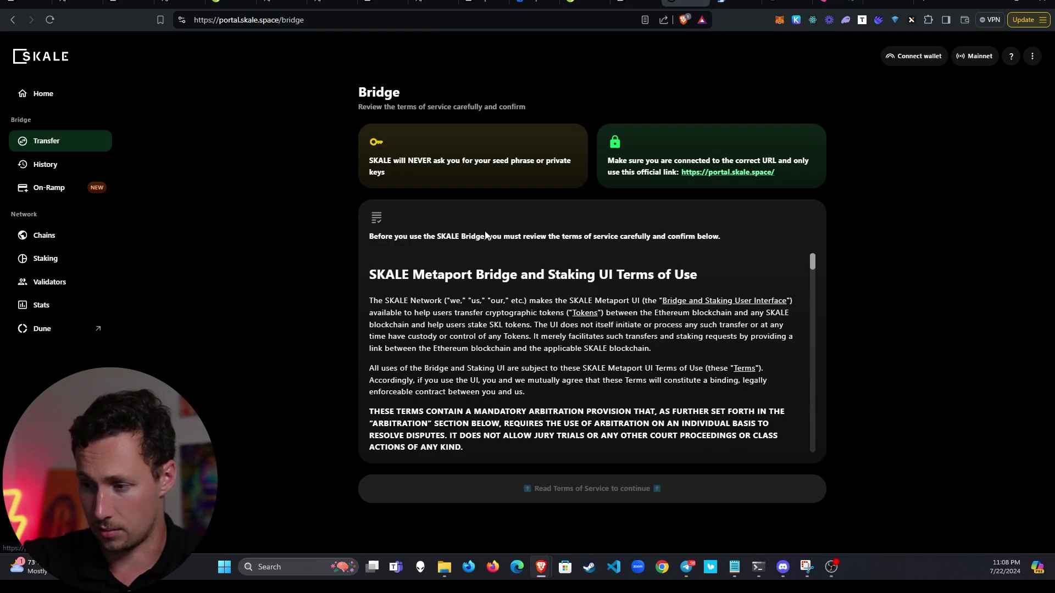
pyautogui.moveTo(812, 264); pyautogui.dragTo(828, 461)
pyautogui.click(641, 488)
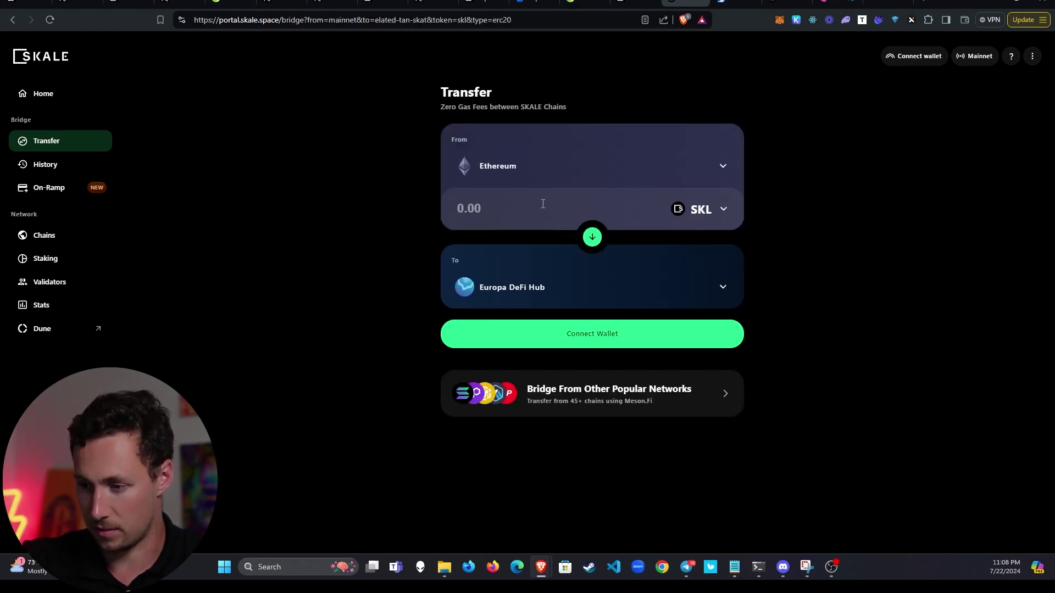
# Try Calypso Hub as the source chain, then set Ethereum back as source
pyautogui.click(519, 166)
pyautogui.scroll(-3, 528, 264)
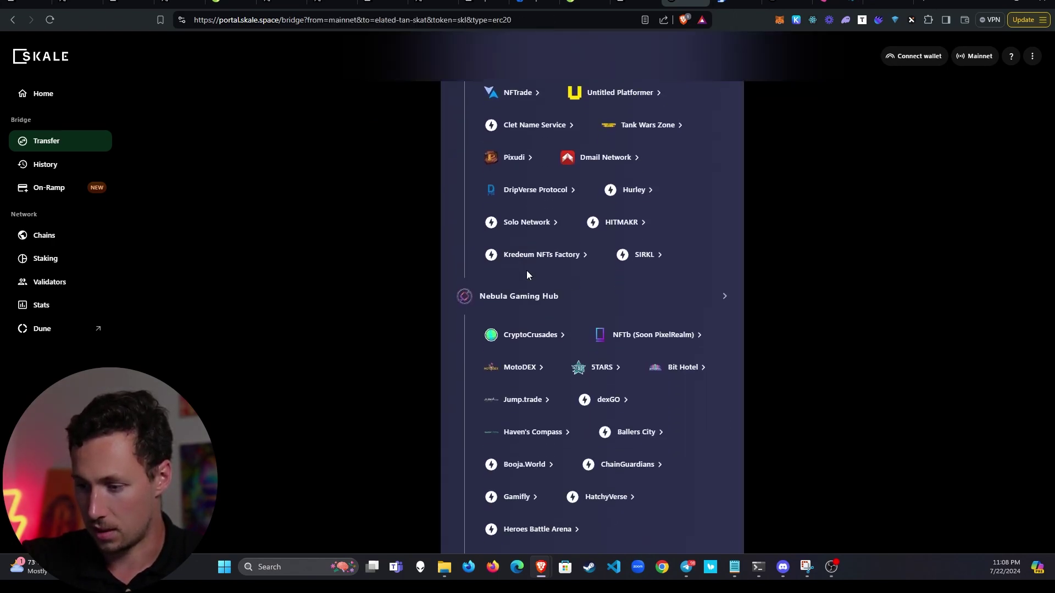
pyautogui.scroll(-10, 527, 272)
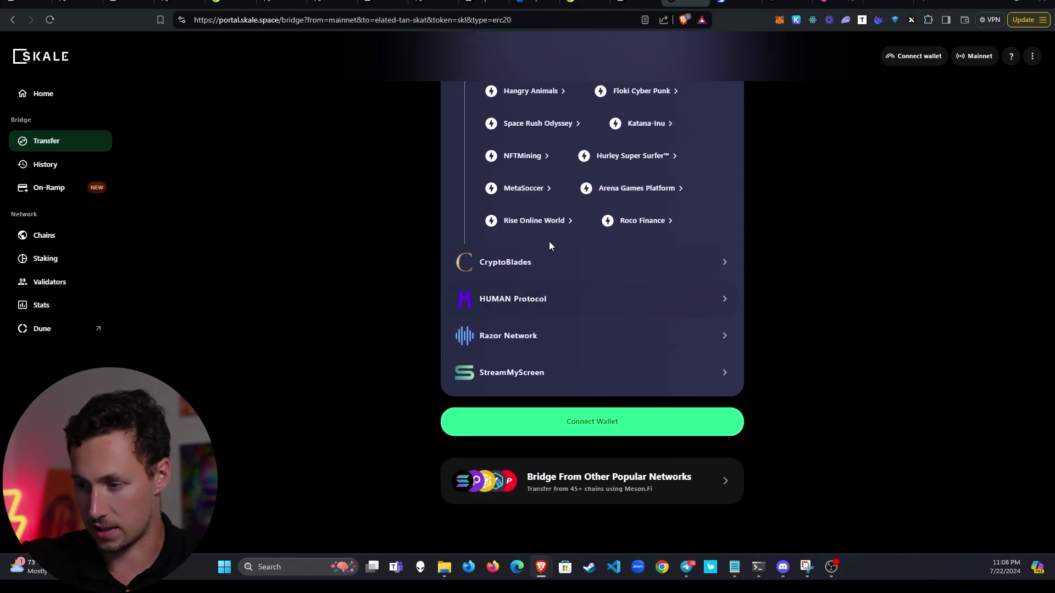
pyautogui.scroll(15, 550, 247)
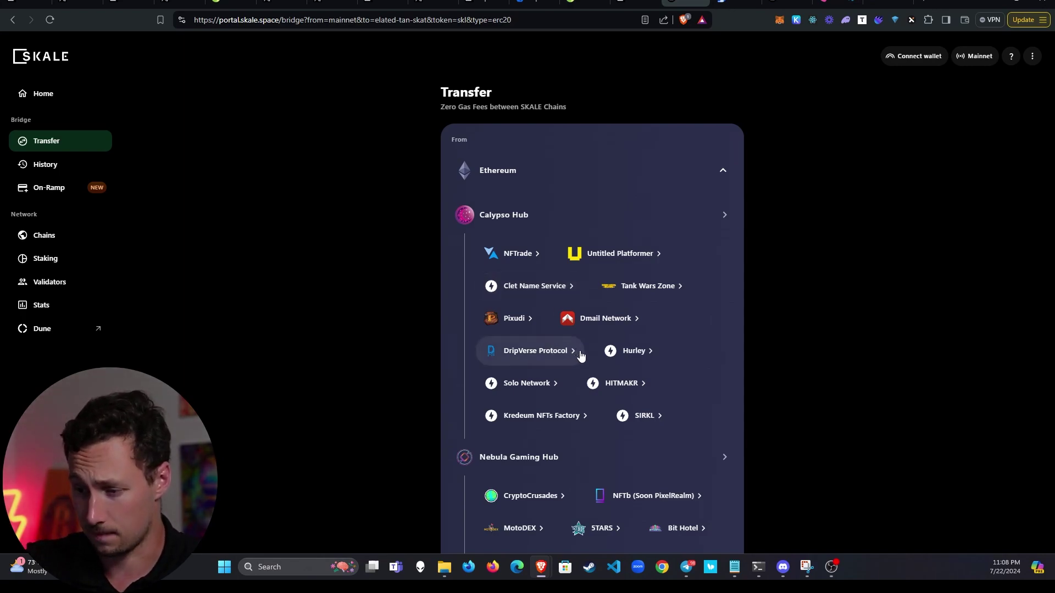
pyautogui.scroll(-3, 538, 357)
pyautogui.scroll(3, 540, 322)
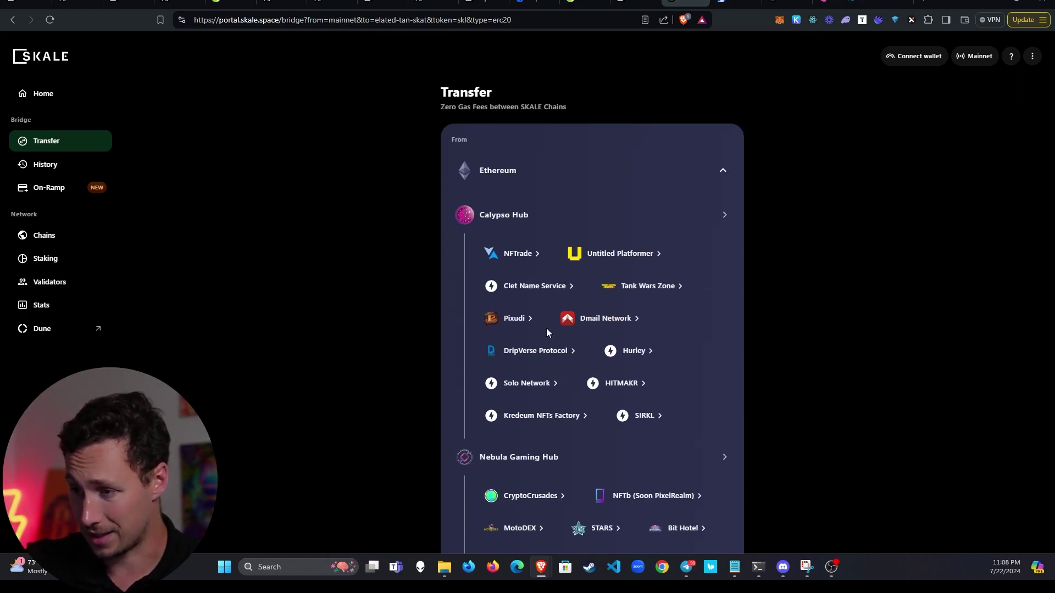
pyautogui.click(588, 222)
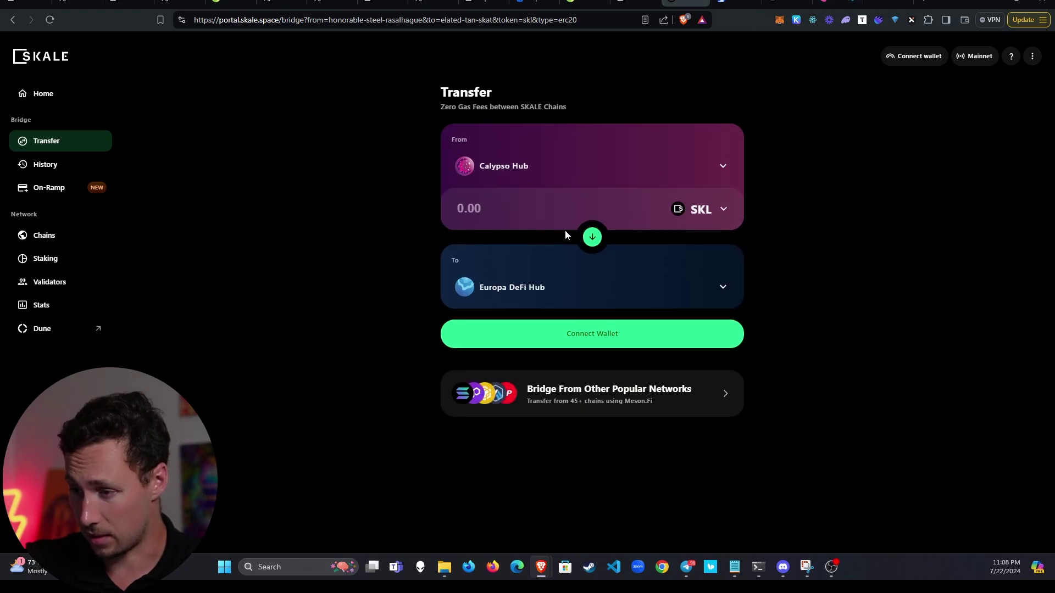
pyautogui.click(573, 162)
pyautogui.click(495, 214)
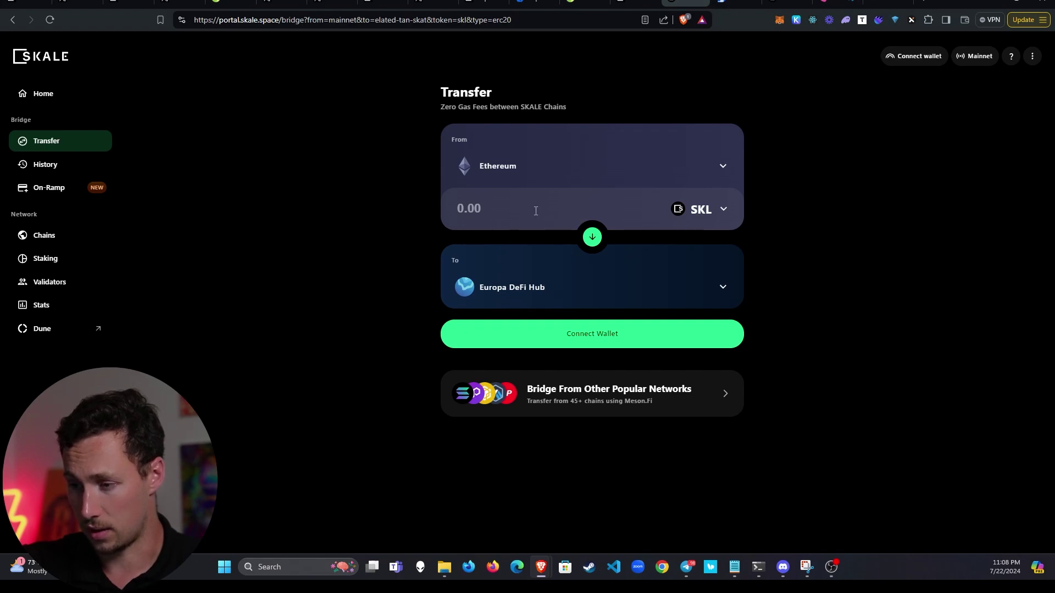
# Connect the MetaMask wallet to SKALE Portal and view the account options
pyautogui.click(906, 60)
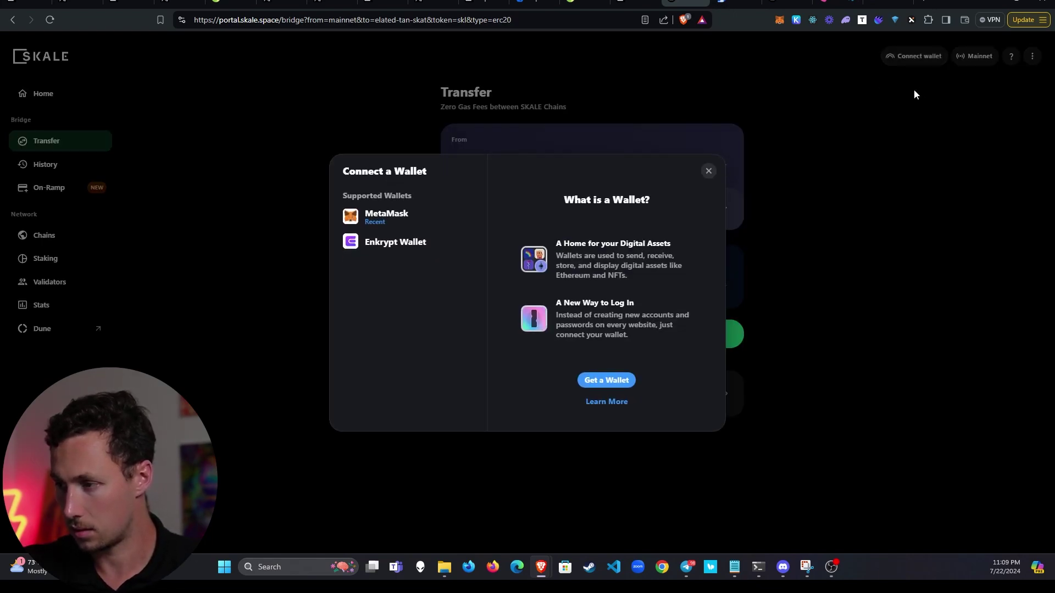
pyautogui.click(370, 217)
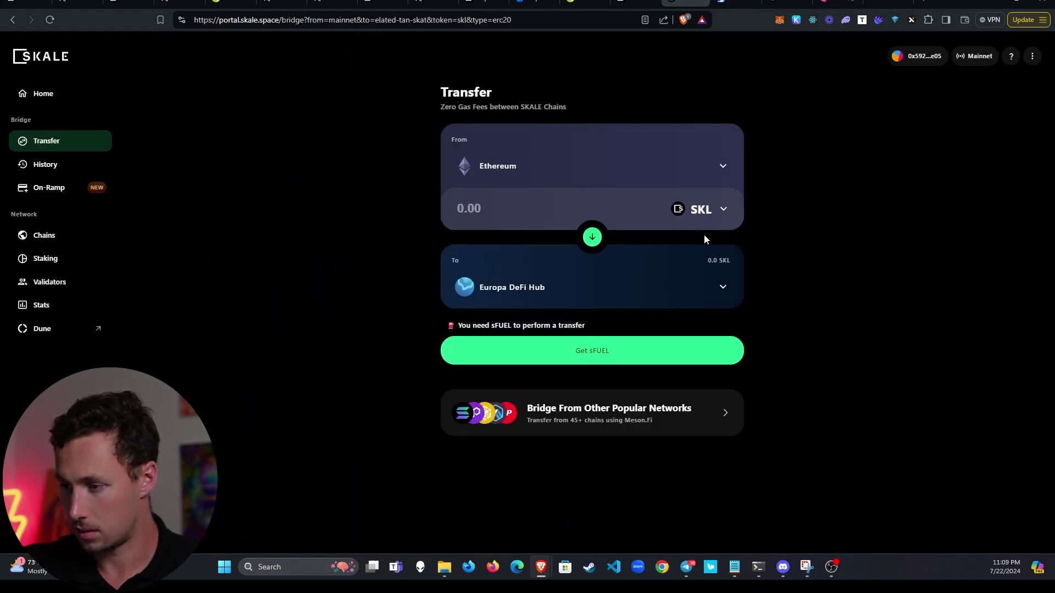
pyautogui.click(783, 21)
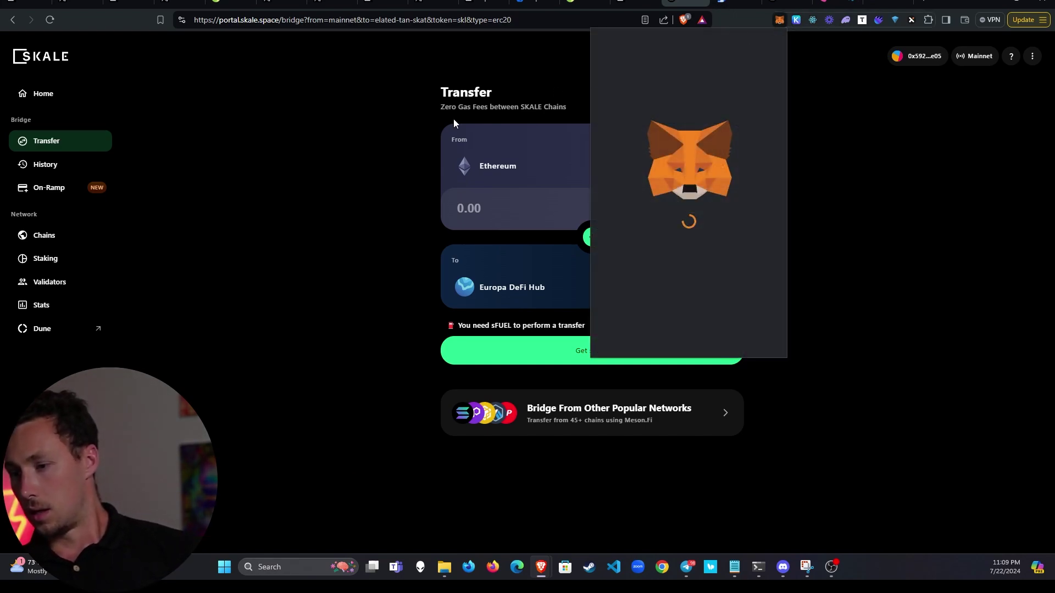
pyautogui.click(357, 138)
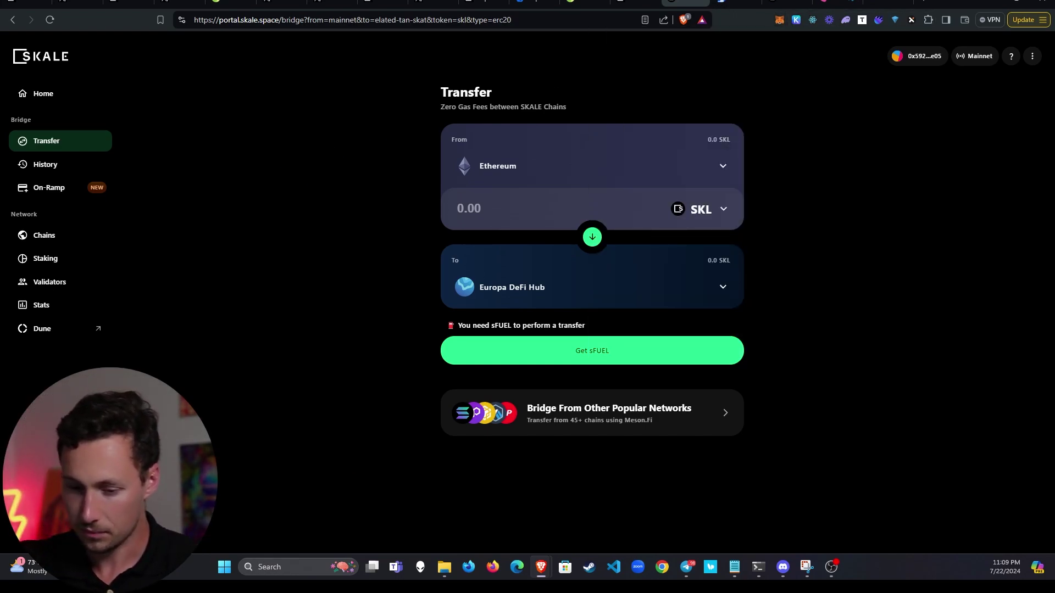
pyautogui.click(926, 58)
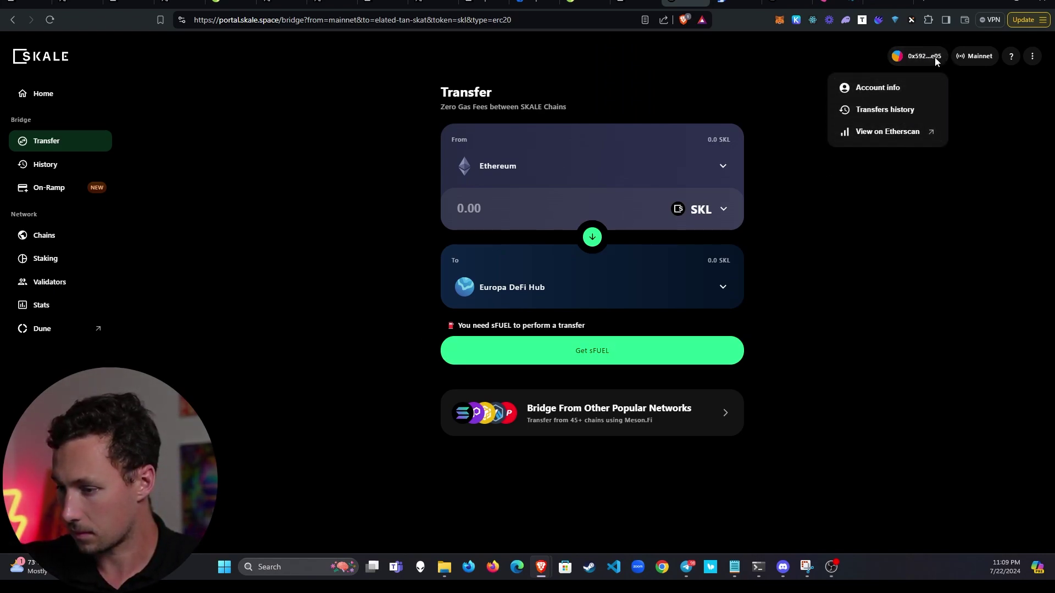
# Get sFUEL for transfers and check it in MetaMask
pyautogui.click(630, 352)
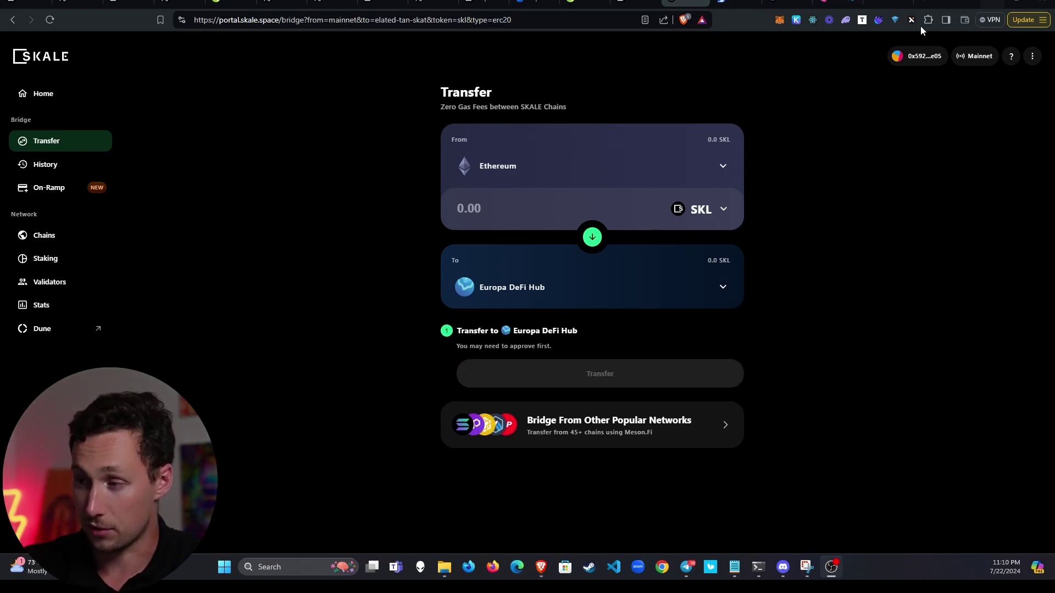
pyautogui.click(780, 20)
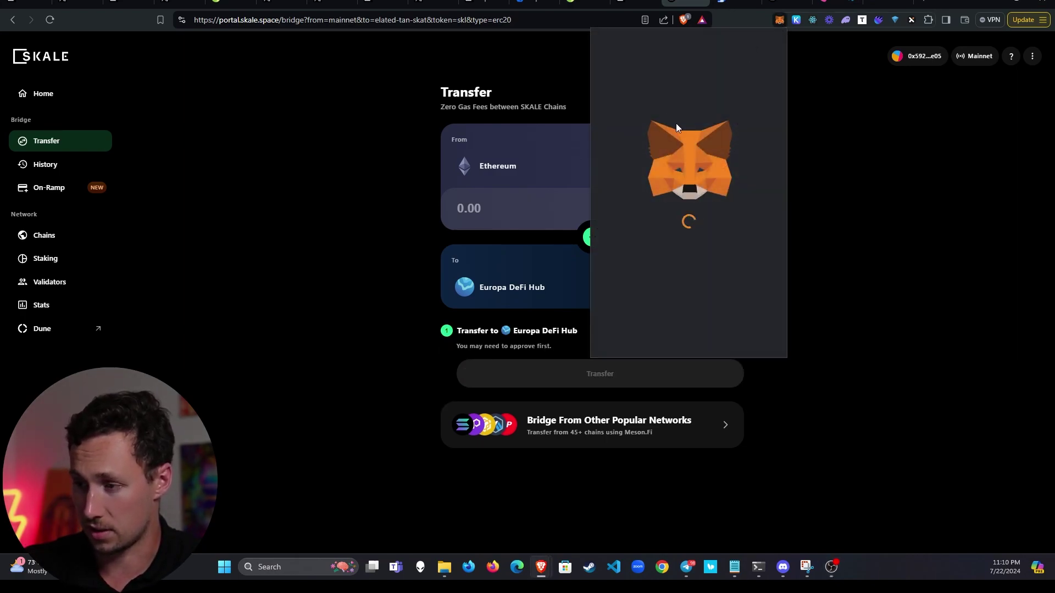
pyautogui.click(361, 204)
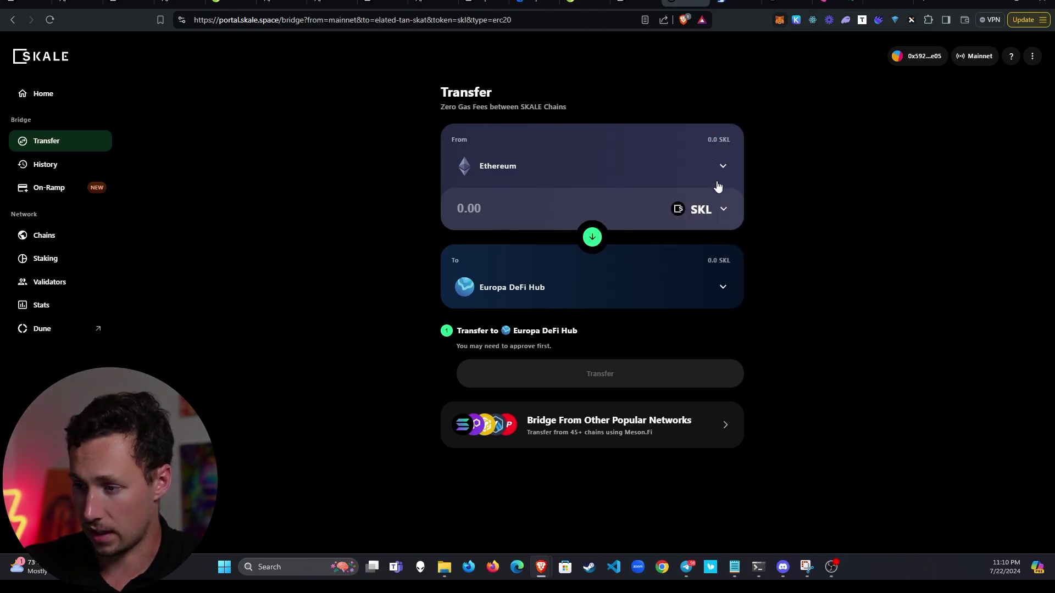
# Switch the transfer token to ETH and enter an amount of 0.005
pyautogui.click(715, 210)
pyautogui.click(568, 206)
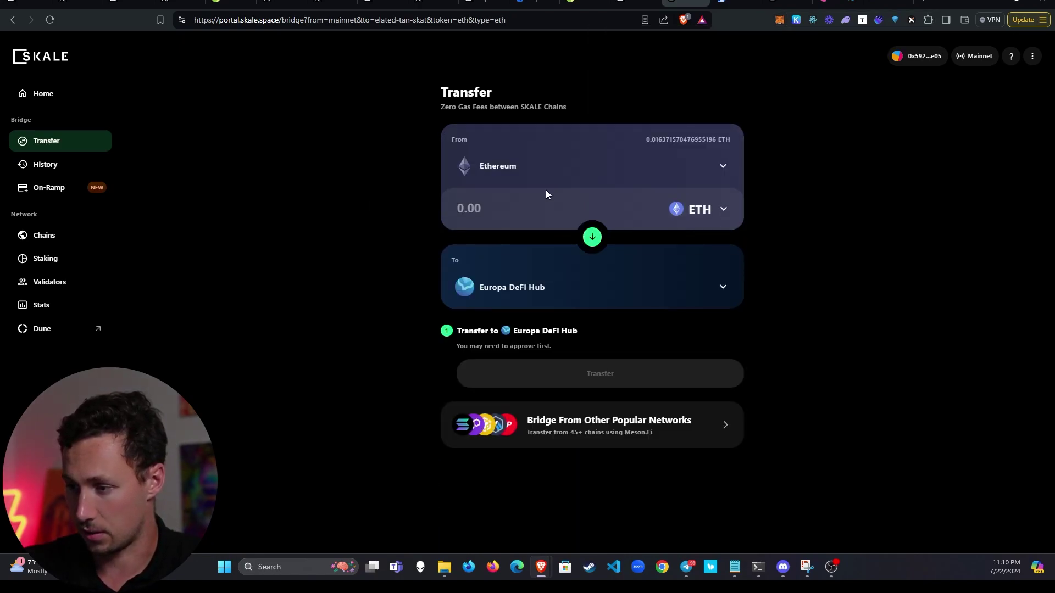
pyautogui.click(520, 204)
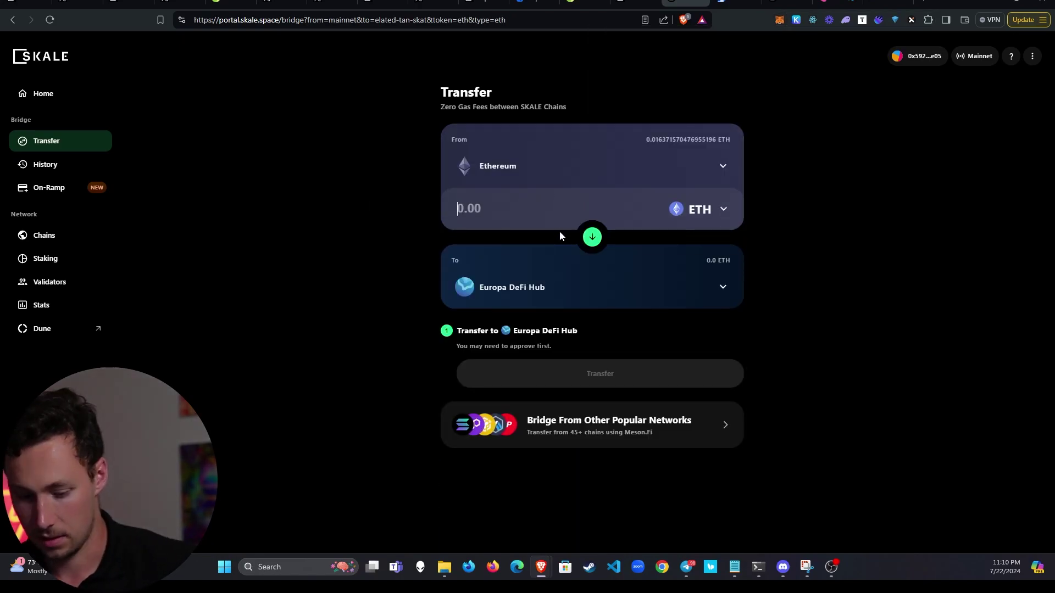
pyautogui.write('0.0')
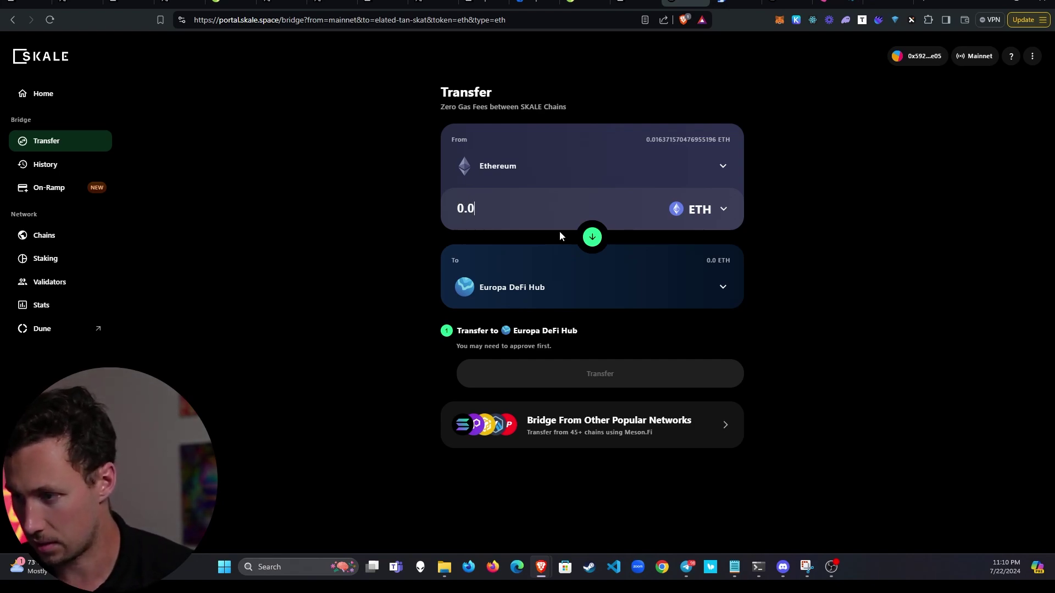
pyautogui.write('05')
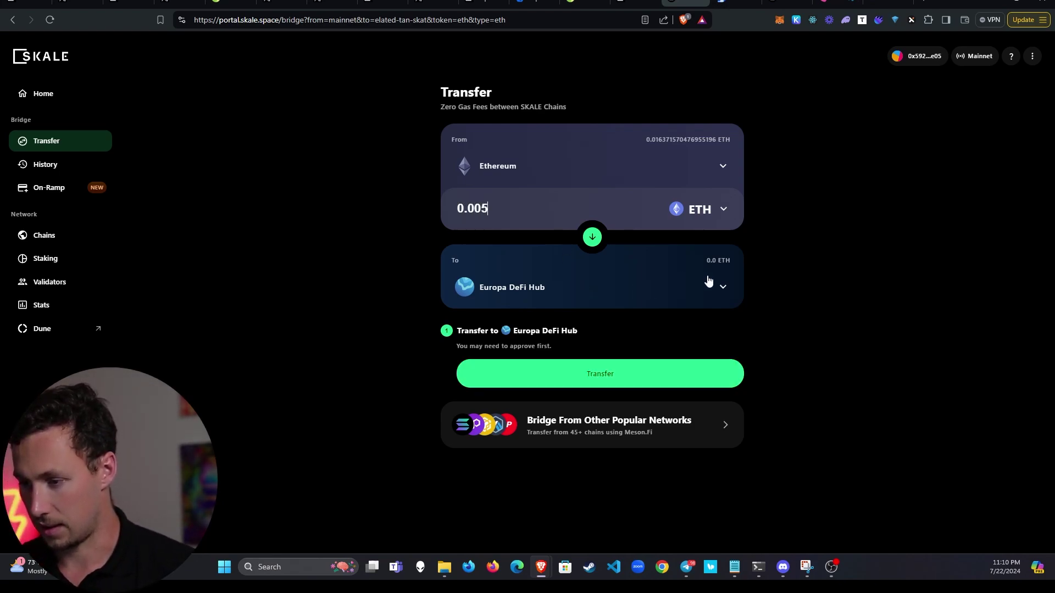
# Transfer 0.005 ETH to Europa DeFi Hub, approving the network switch and deposit
pyautogui.click(608, 381)
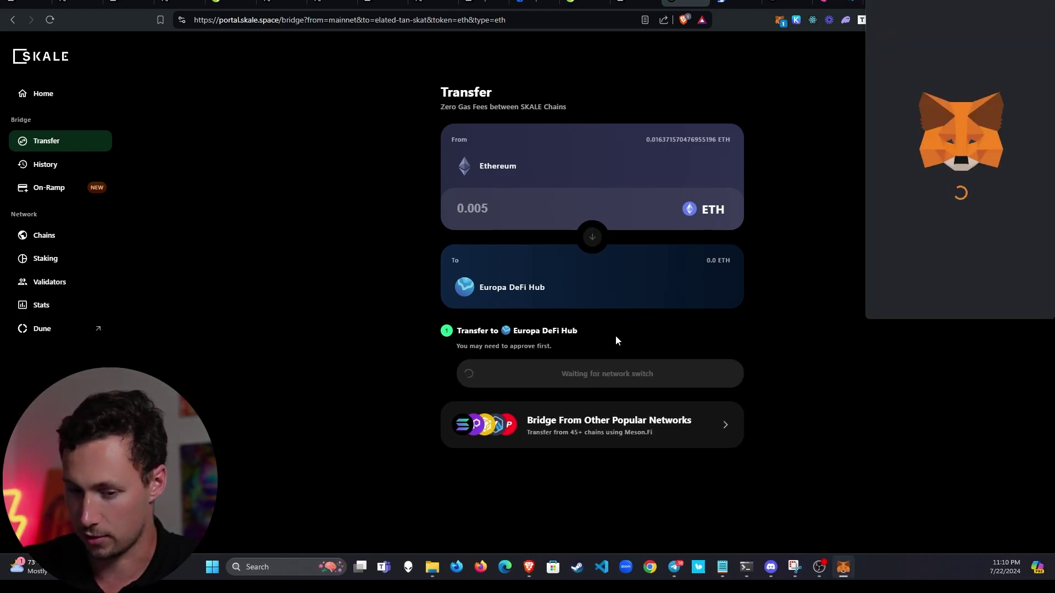
pyautogui.click(1020, 294)
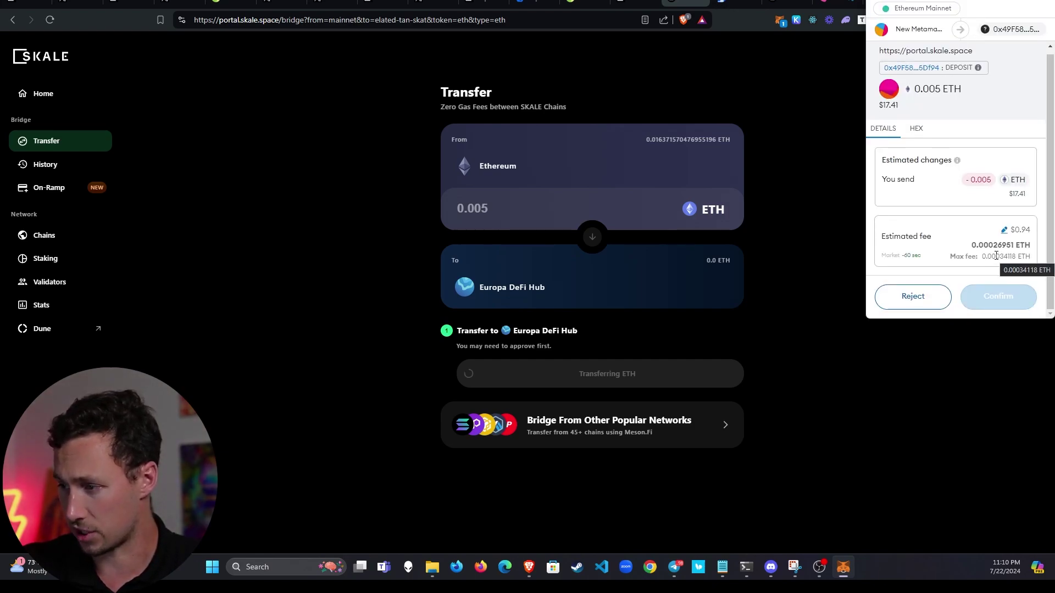
pyautogui.click(1015, 301)
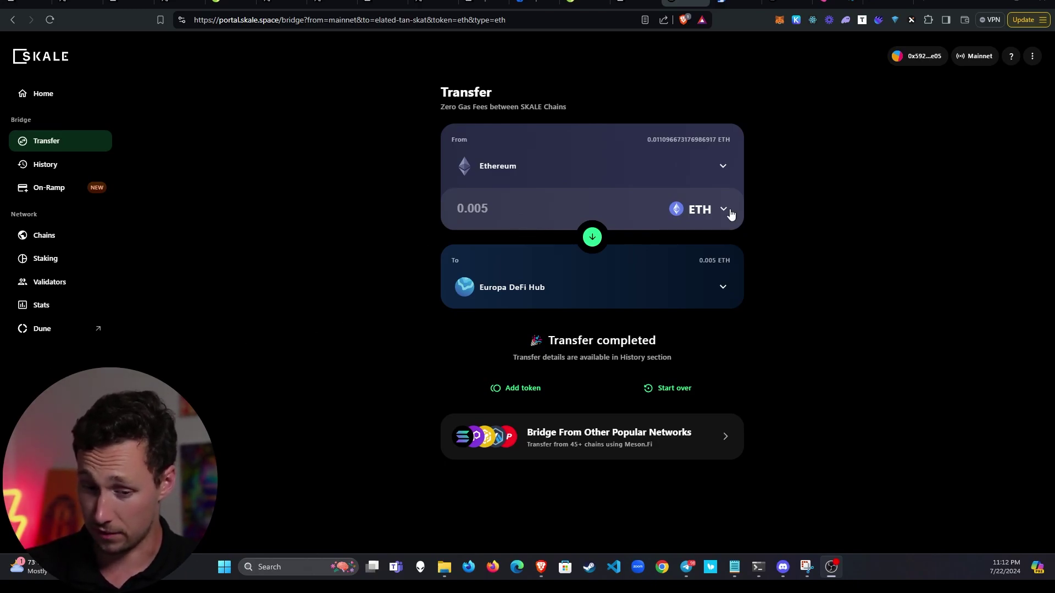
# Change the transfer token from ETH back to SKALE (SKL)
pyautogui.click(699, 209)
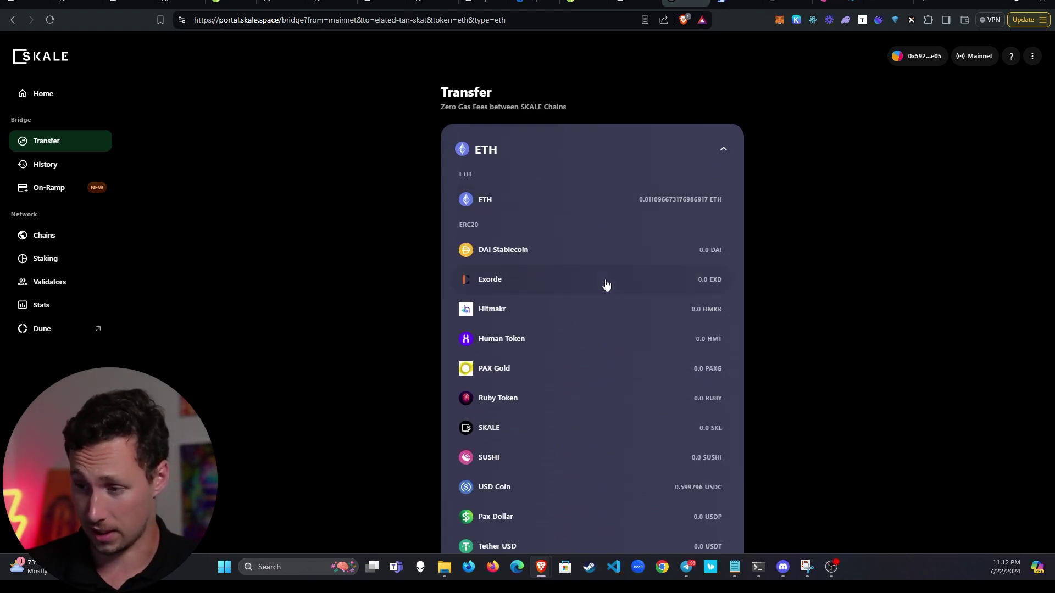
pyautogui.scroll(-2, 604, 284)
pyautogui.scroll(2, 601, 275)
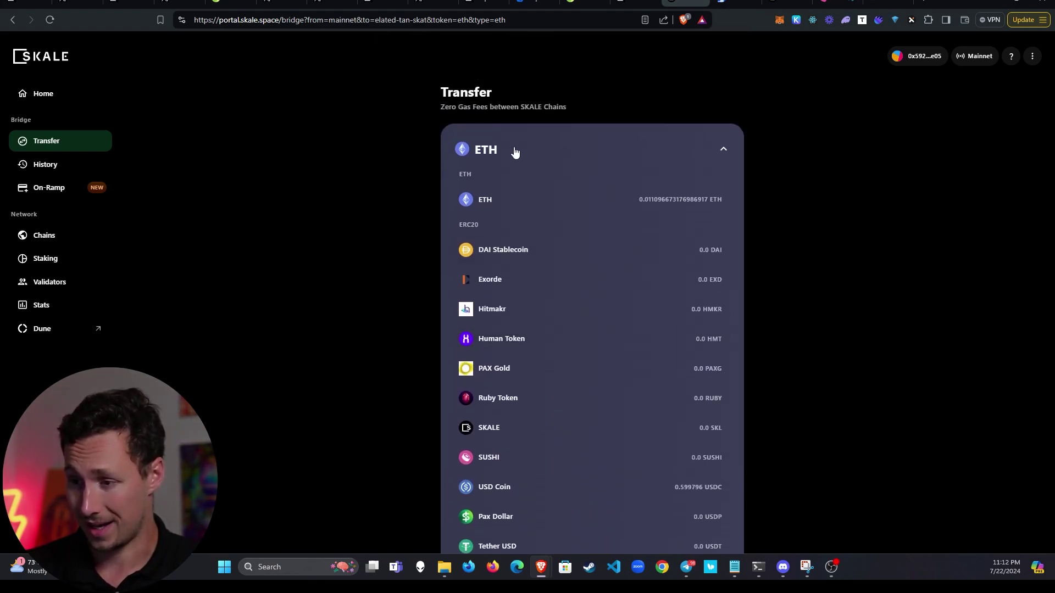
pyautogui.click(605, 433)
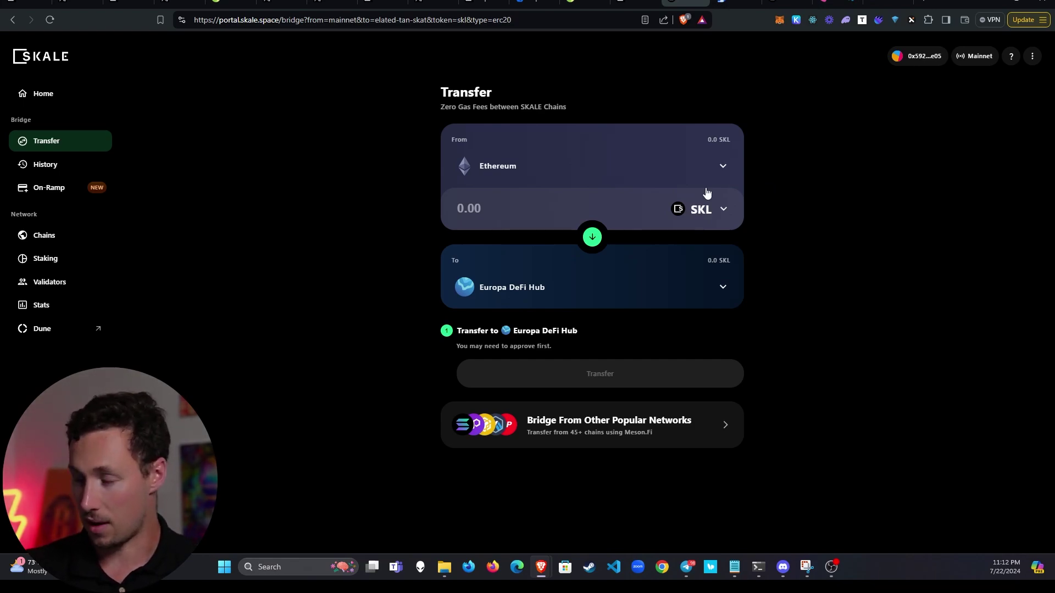
# Accept the staking terms of service, then move to the SushiSwap SKALE Europa pools list
pyautogui.click(74, 97)
pyautogui.click(763, 383)
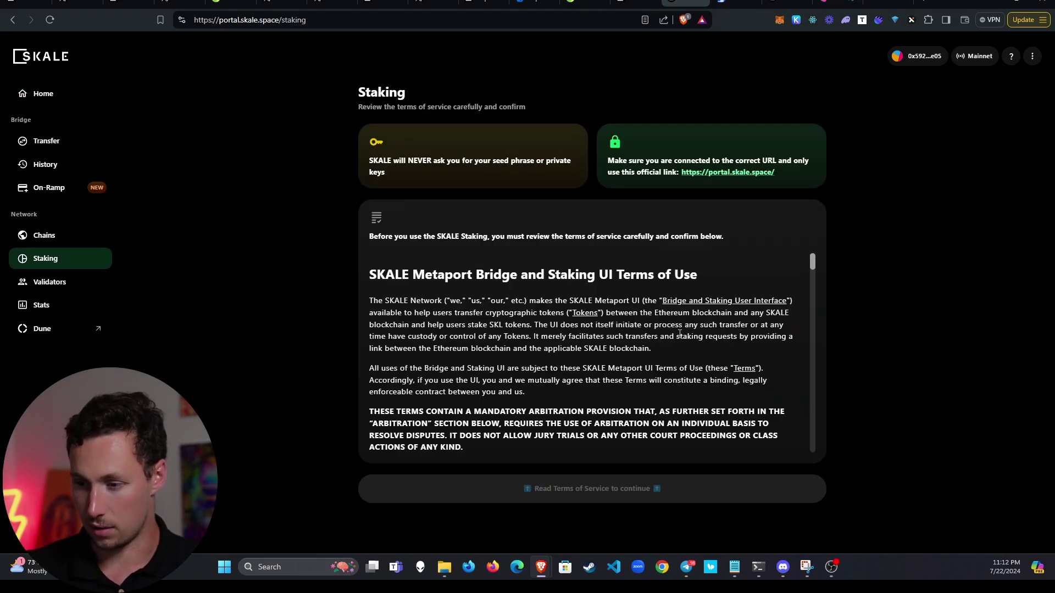
pyautogui.moveTo(813, 266); pyautogui.dragTo(775, 494)
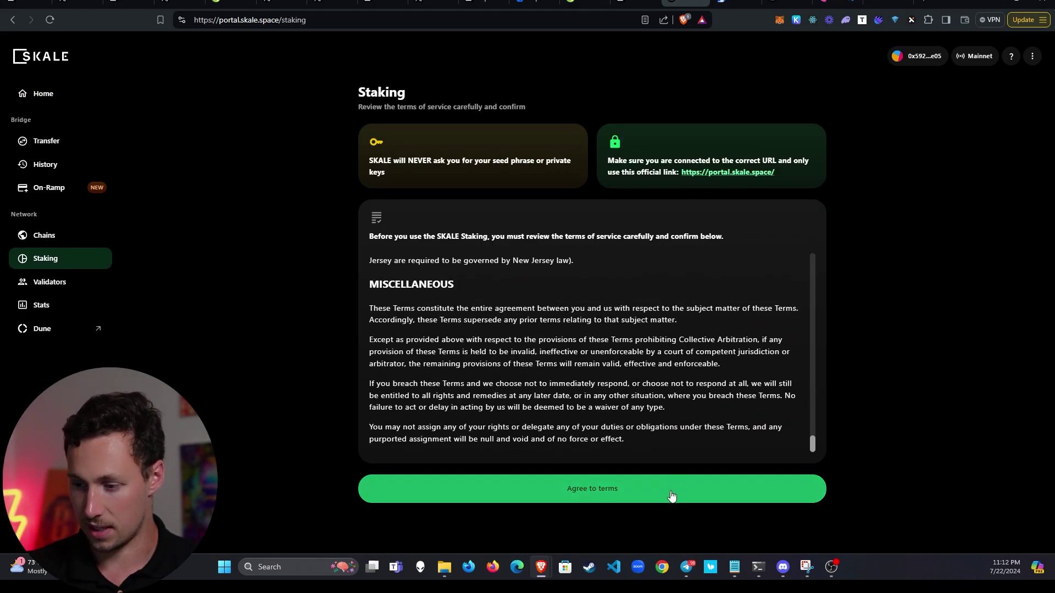
pyautogui.click(665, 494)
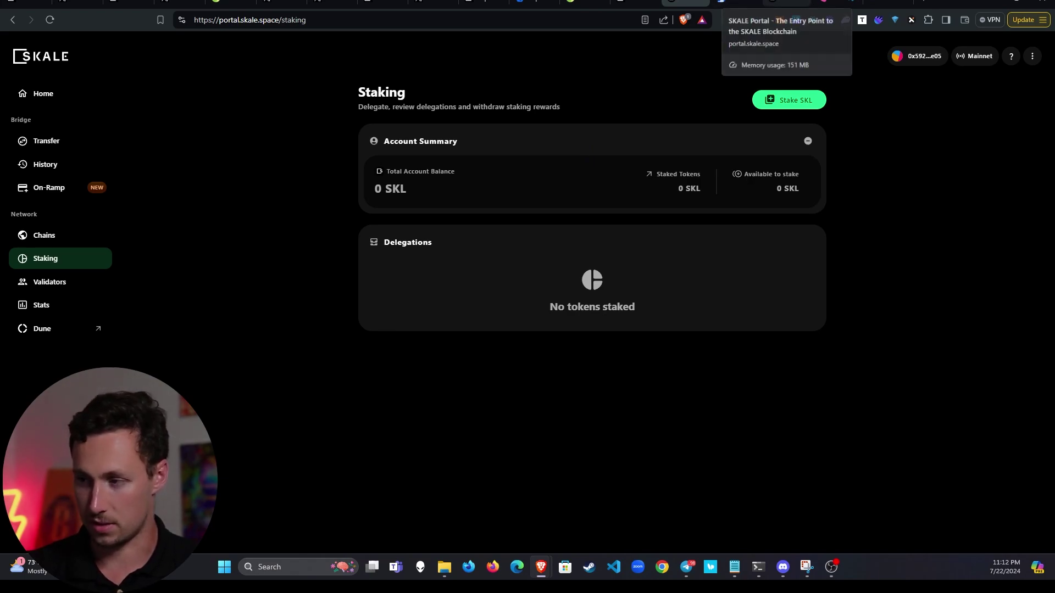
pyautogui.click(787, 4)
pyautogui.click(837, 3)
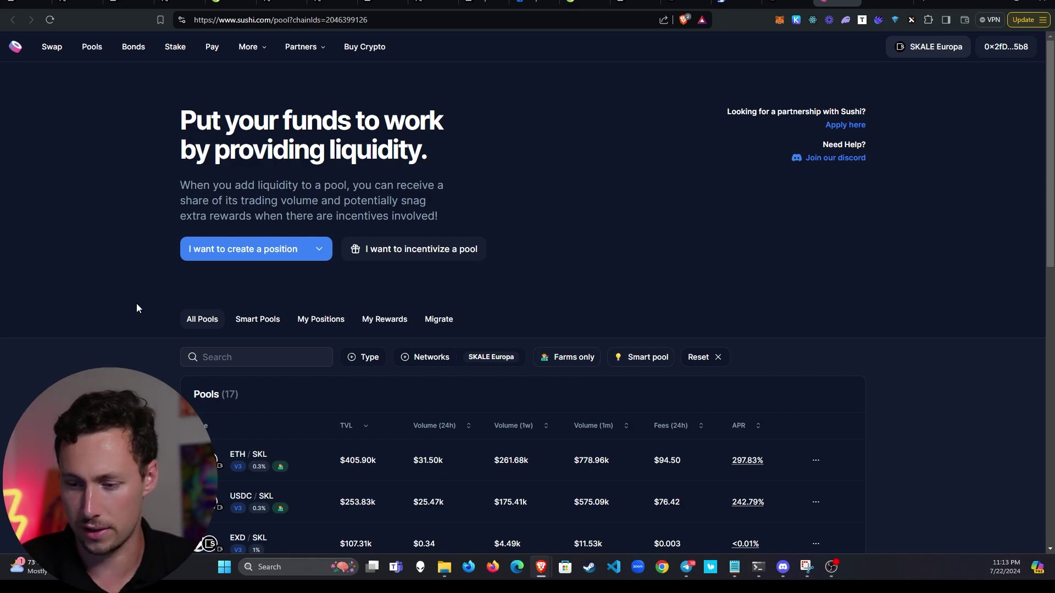
# Scroll through the SKALE Europa pools table on SushiSwap
pyautogui.scroll(-2, 148, 311)
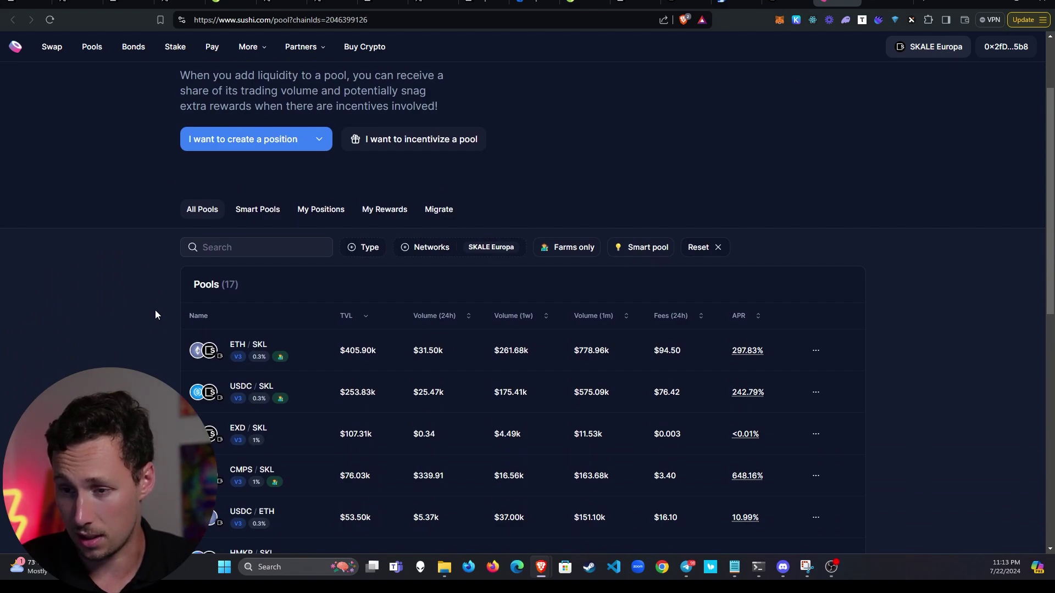
pyautogui.scroll(-1, 155, 310)
pyautogui.scroll(2, 155, 310)
pyautogui.scroll(1, 159, 307)
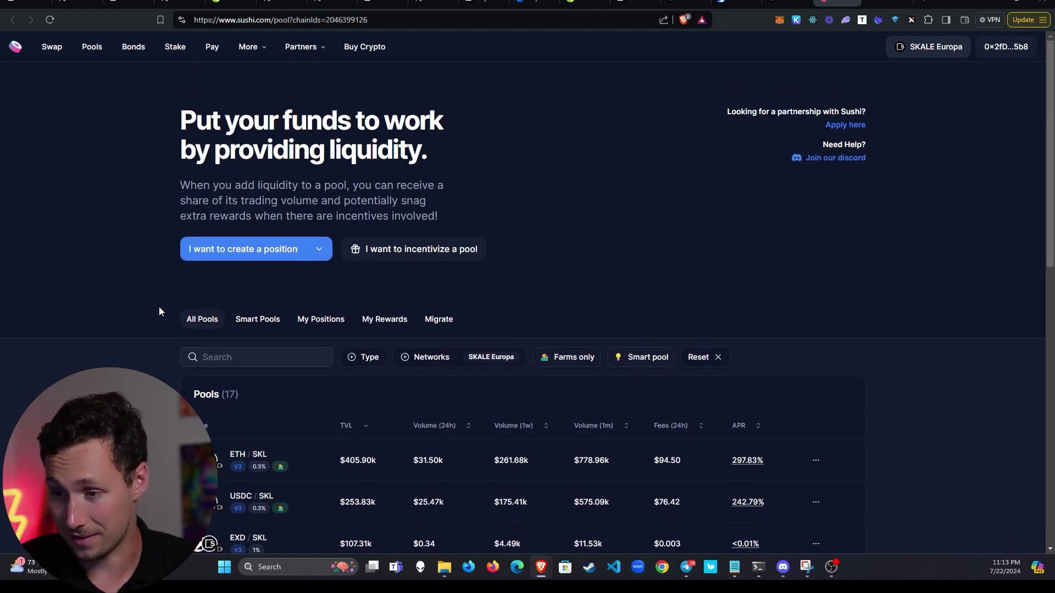
pyautogui.scroll(-1, 160, 307)
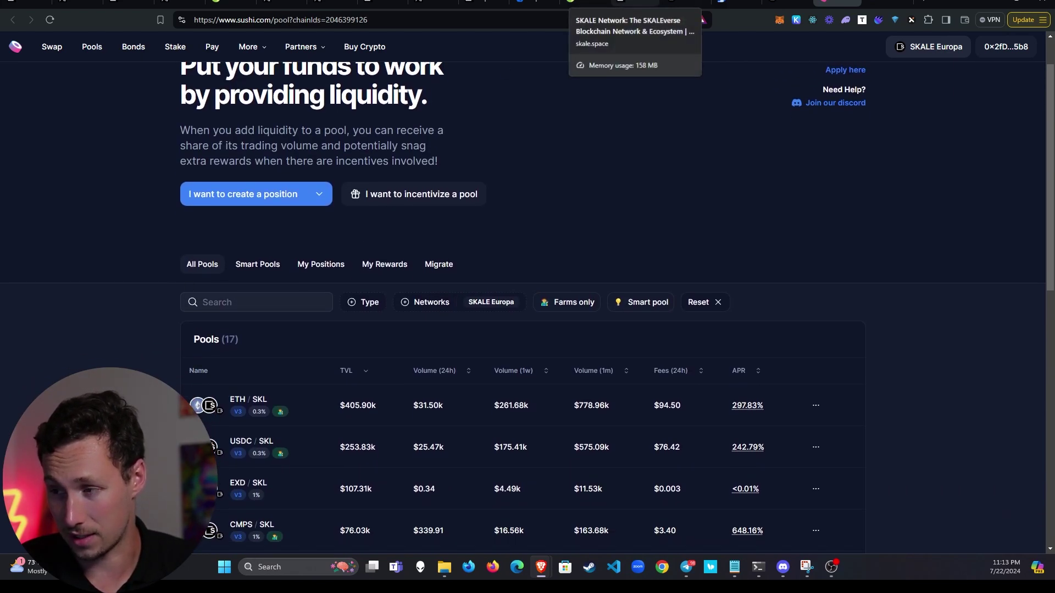
# Follow the skale.space SKL rewards announcement to SushiSwap and zoom the pools to 125%
pyautogui.click(25, 3)
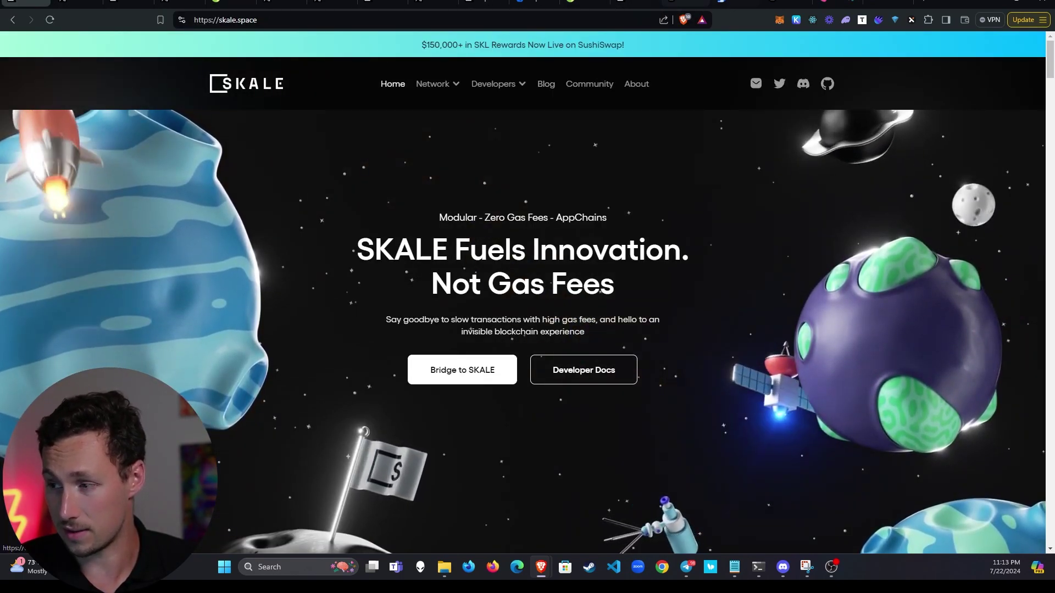
pyautogui.click(498, 46)
pyautogui.scroll(-3, 339, 352)
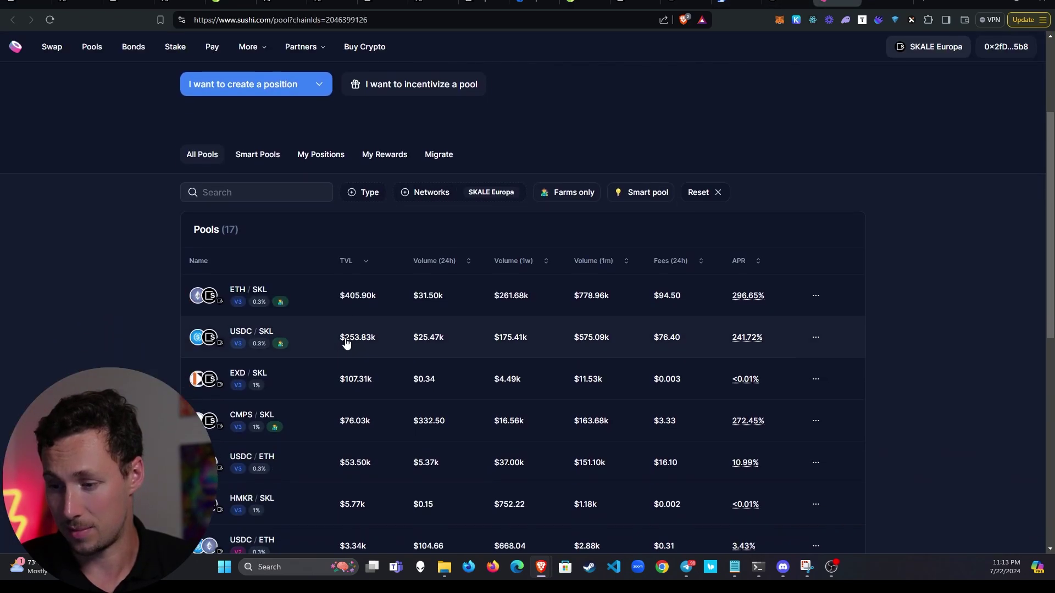
pyautogui.scroll(-1, 372, 286)
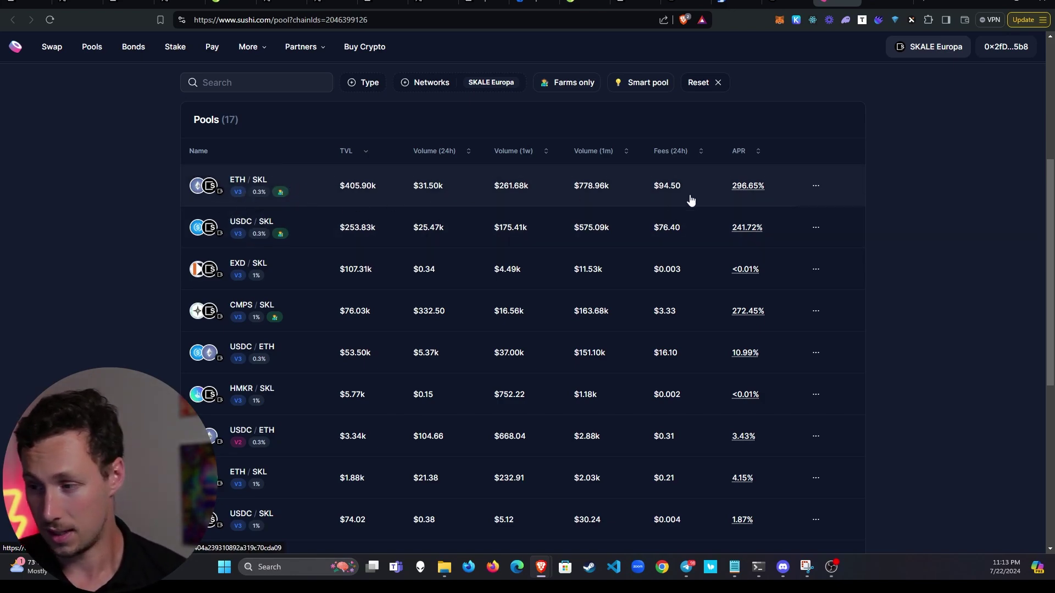
pyautogui.hotkey('ctrl', '+')
pyautogui.hotkey('ctrl', '+')
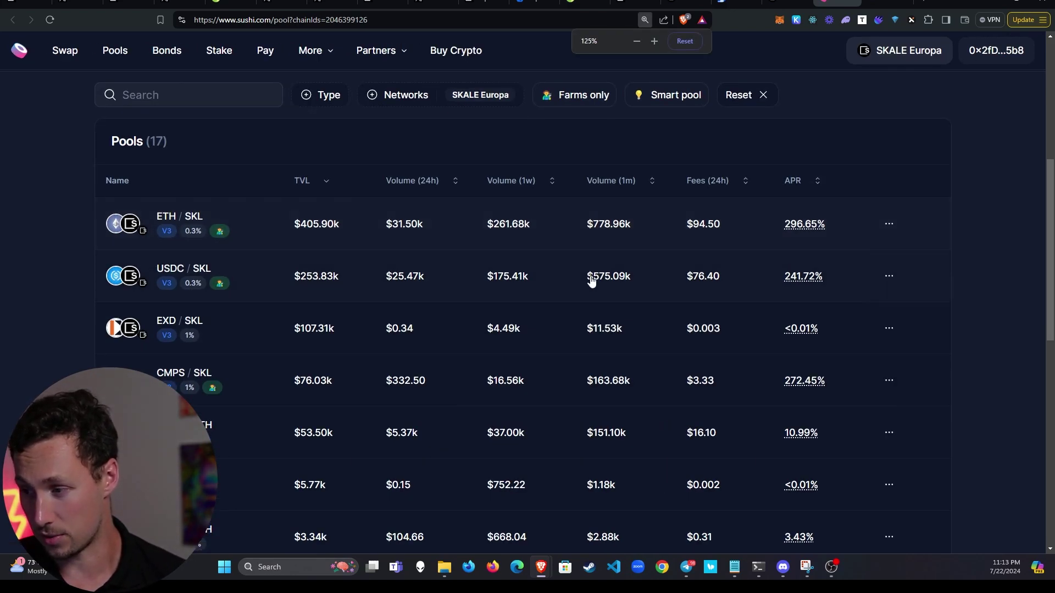
pyautogui.scroll(-1, 534, 257)
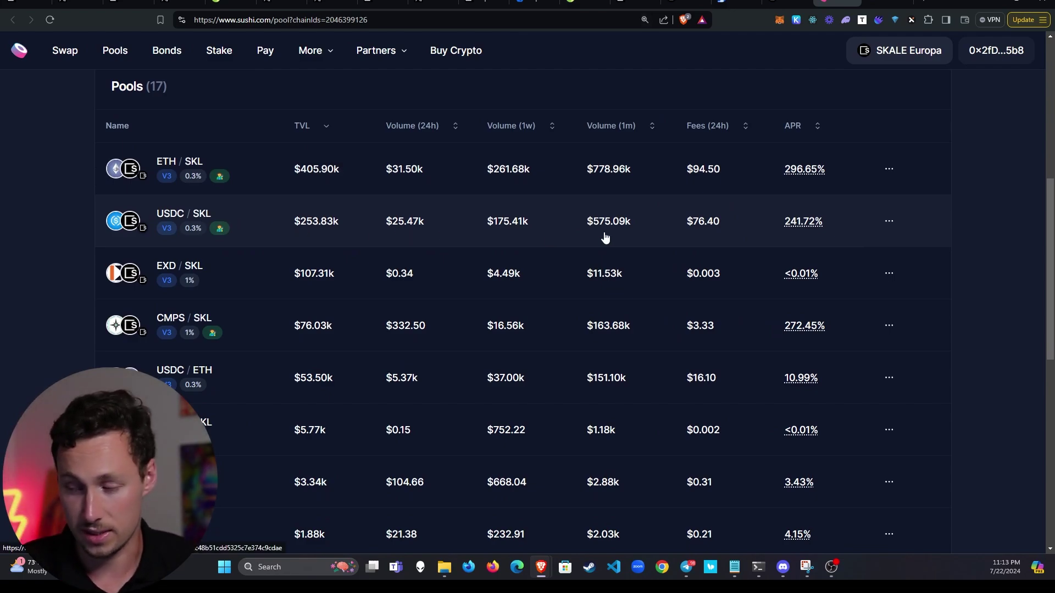
# Inspect the ETH/SKL pool's 296.65% APR and its reward end date 'in 4 days'
pyautogui.click(238, 156)
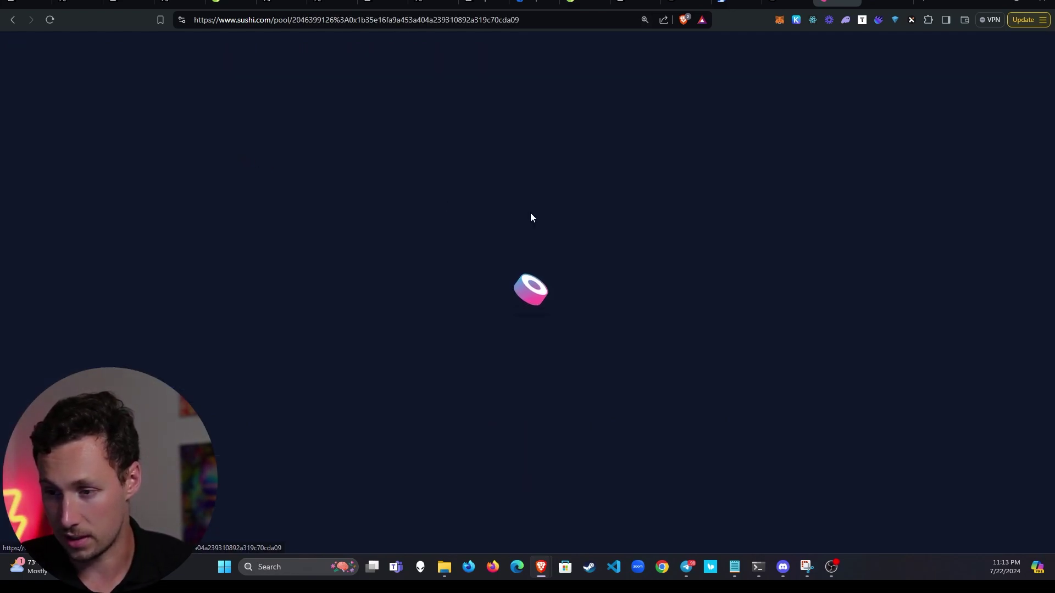
pyautogui.scroll(-3, 545, 259)
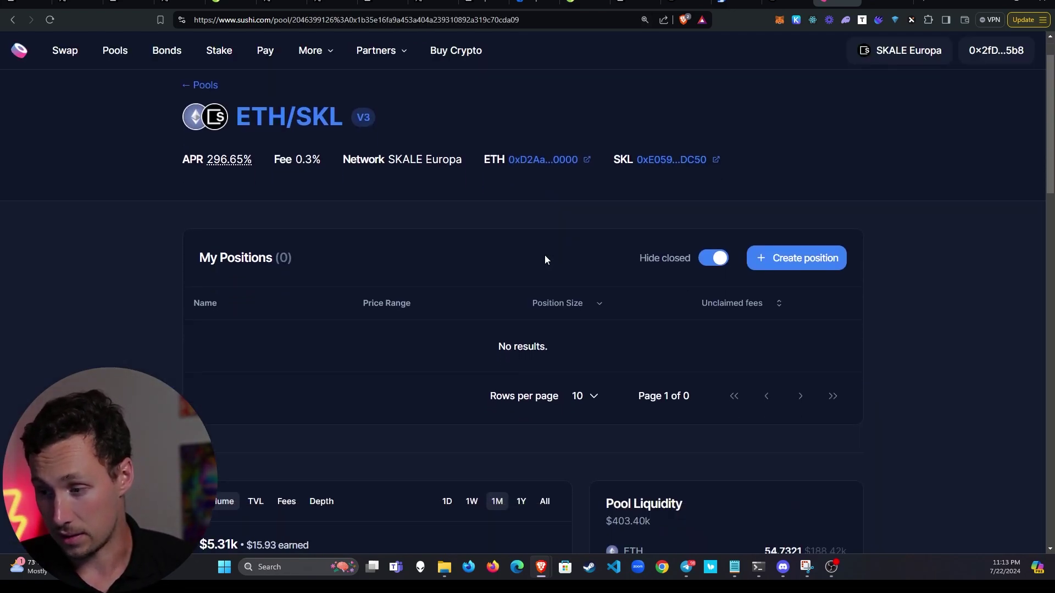
pyautogui.scroll(-3, 546, 259)
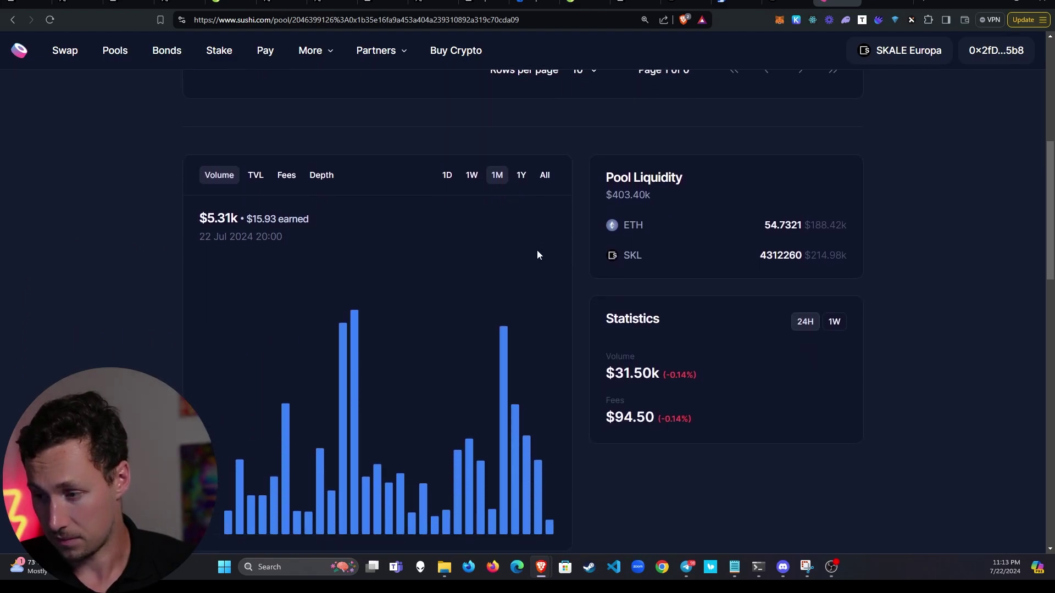
pyautogui.scroll(5, 537, 254)
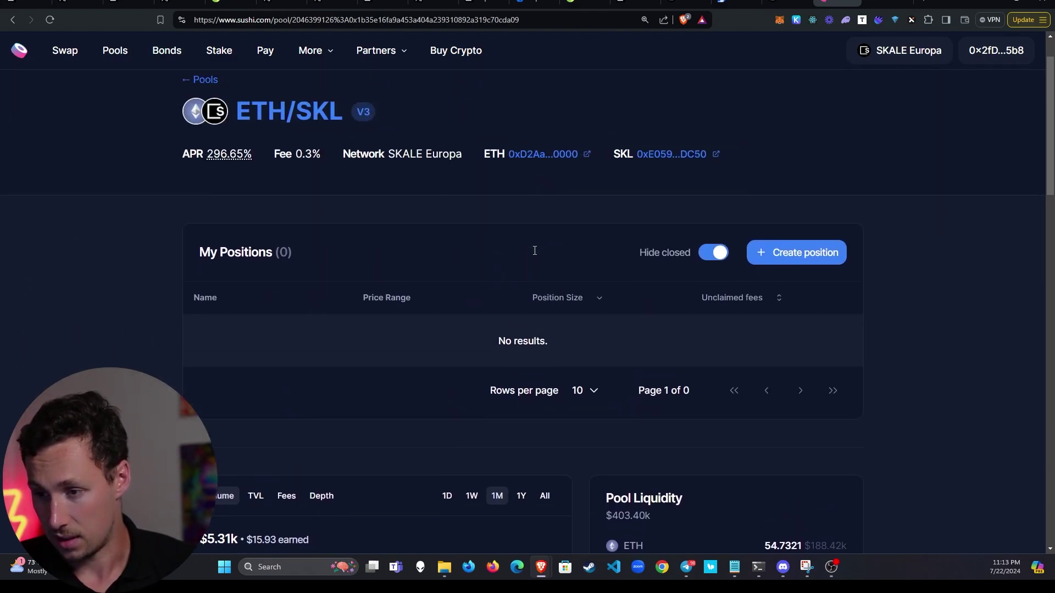
pyautogui.moveTo(241, 159)
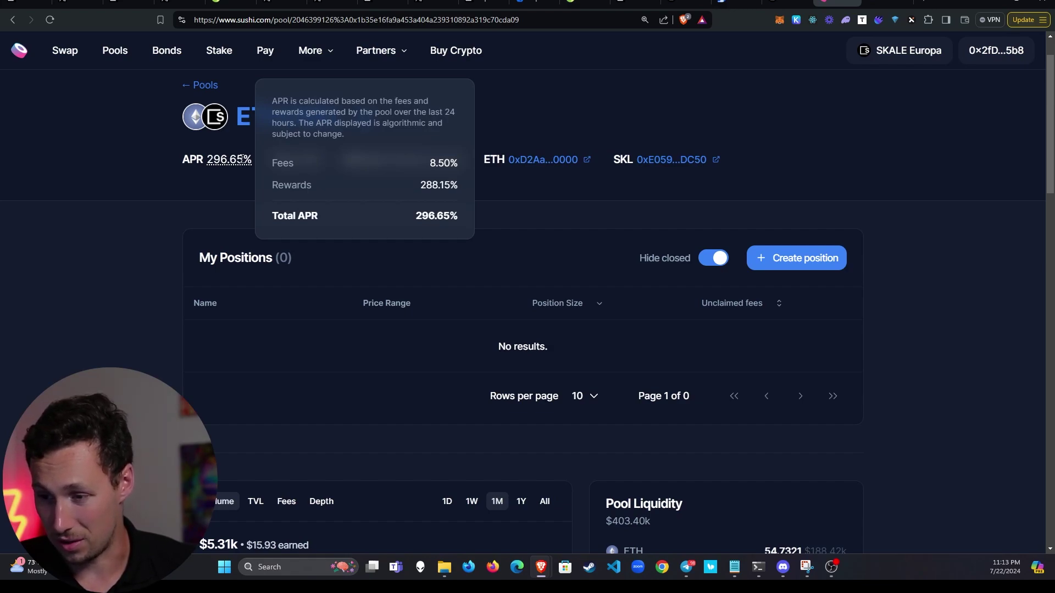
pyautogui.scroll(-15, 176, 250)
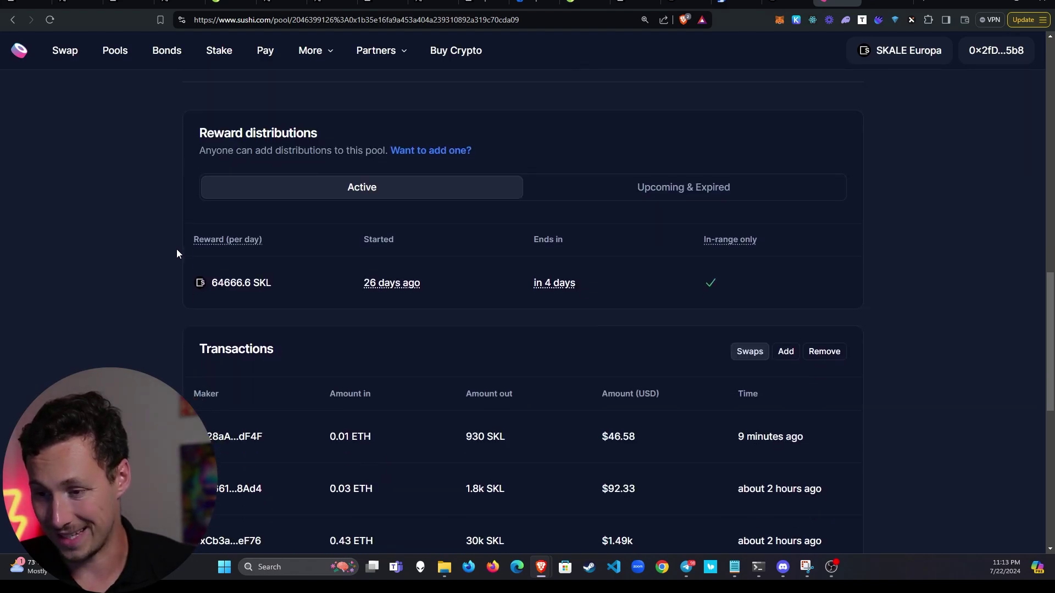
pyautogui.moveTo(564, 282)
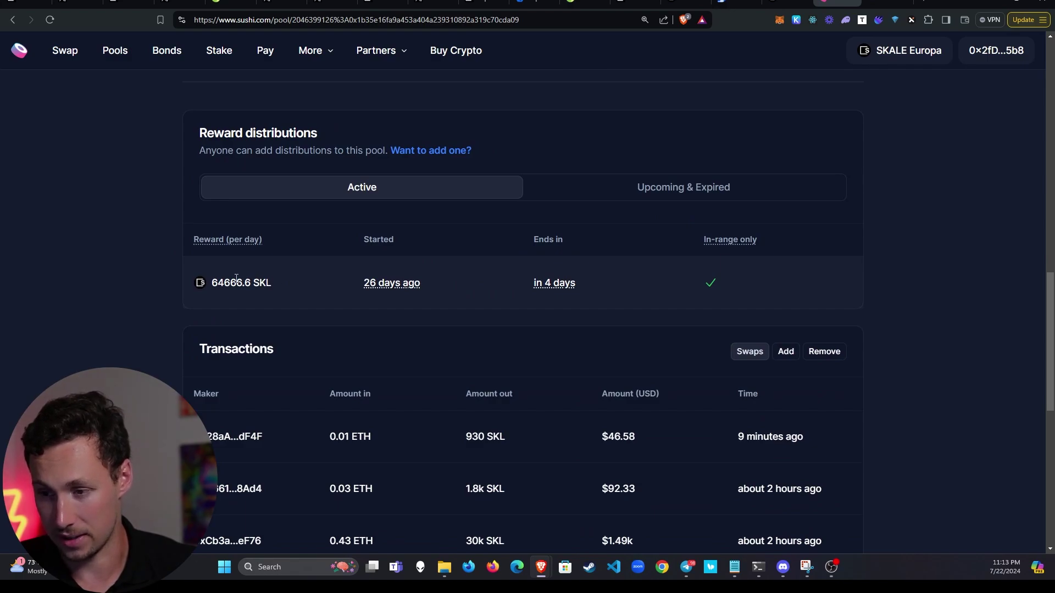
pyautogui.scroll(8, 189, 322)
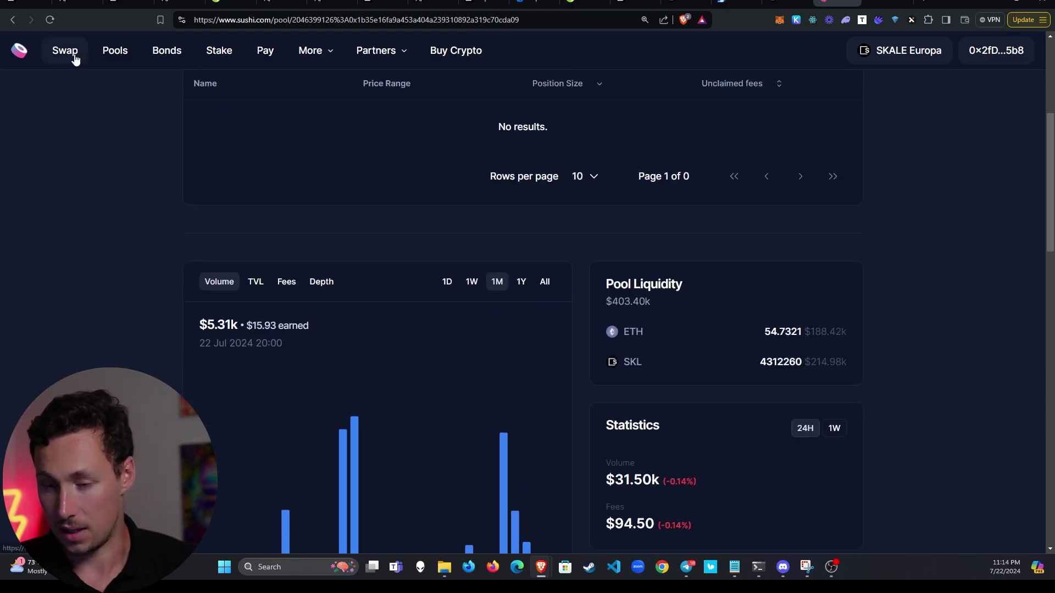
# Enter the full 0.005 ETH balance in the swap form and approve ETH spending
pyautogui.click(80, 65)
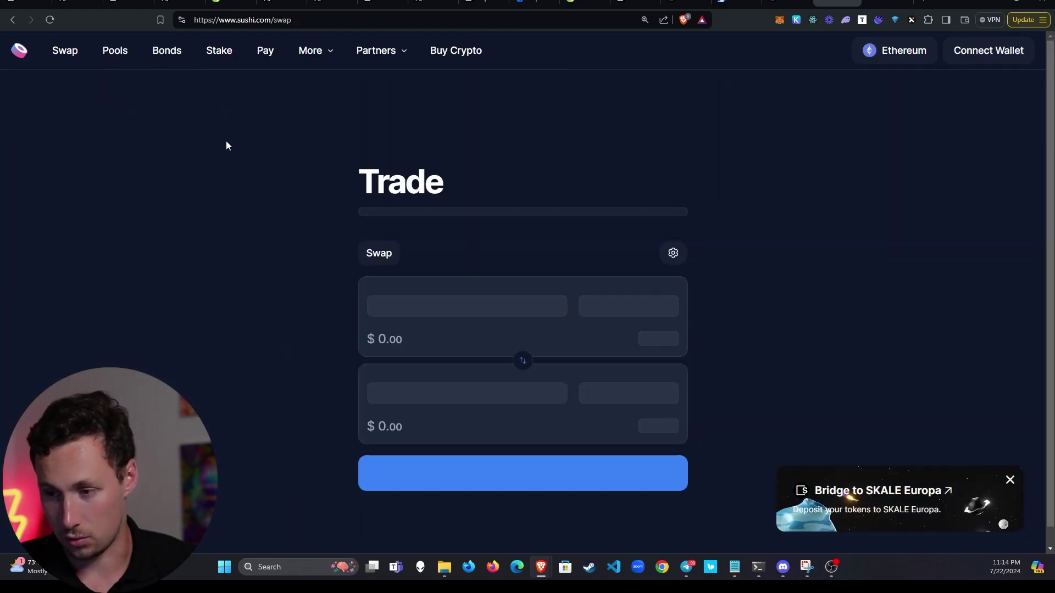
pyautogui.scroll(-2, 354, 382)
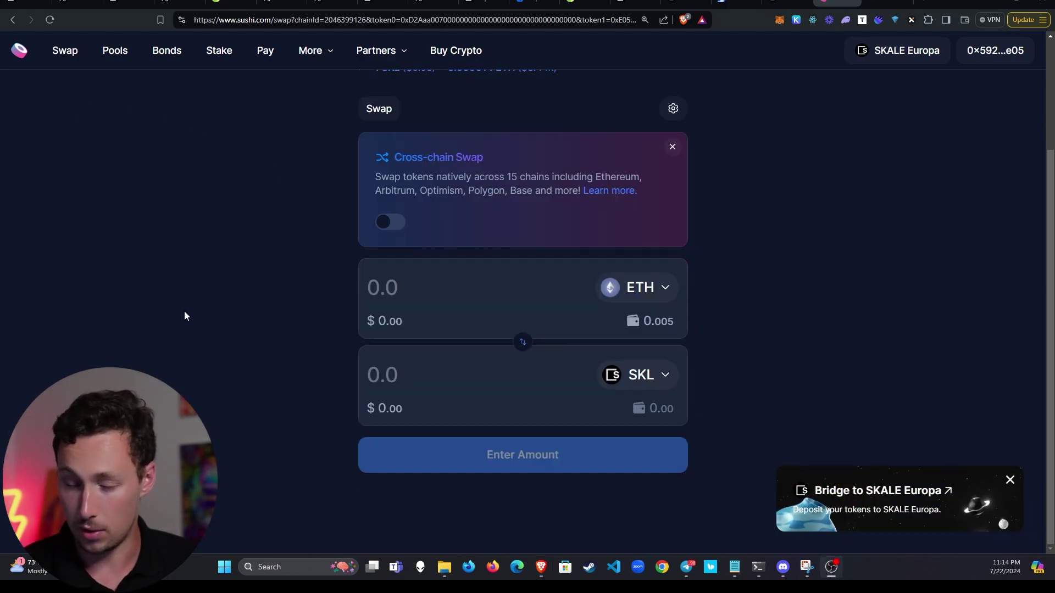
pyautogui.click(664, 329)
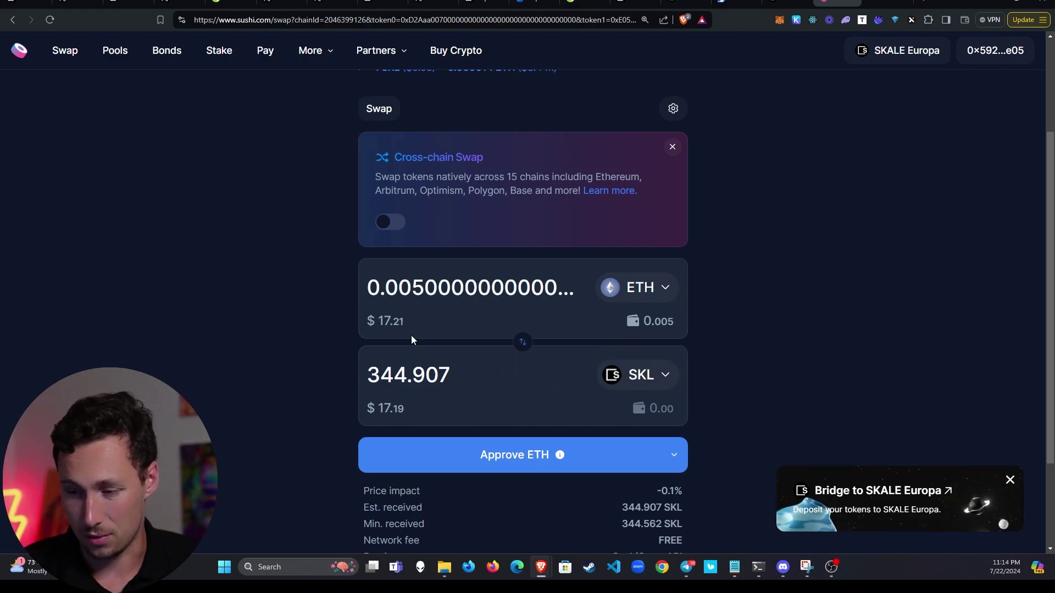
pyautogui.click(540, 468)
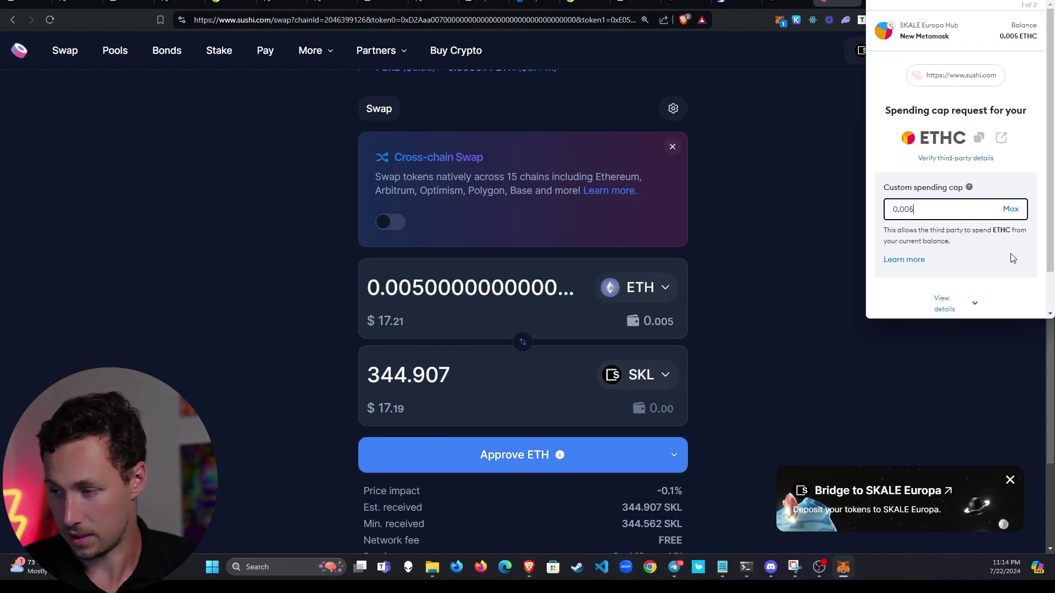
pyautogui.scroll(-1, 1017, 270)
pyautogui.click(1019, 294)
pyautogui.click(1027, 298)
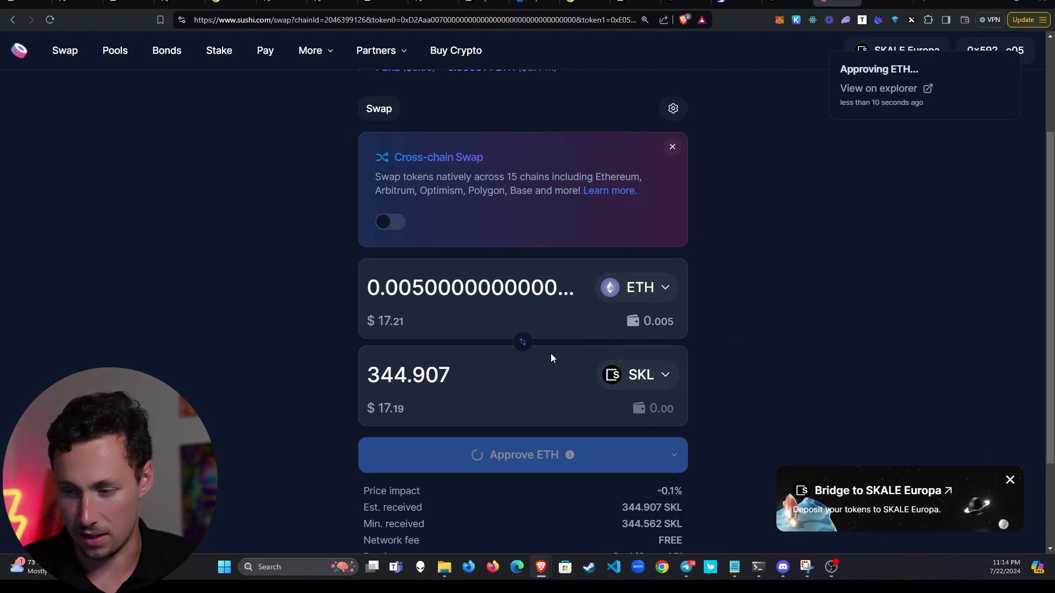
# Swap 0.005 ETH for 344.907 SKL, confirm in MetaMask, and close the success message
pyautogui.scroll(-1, 717, 291)
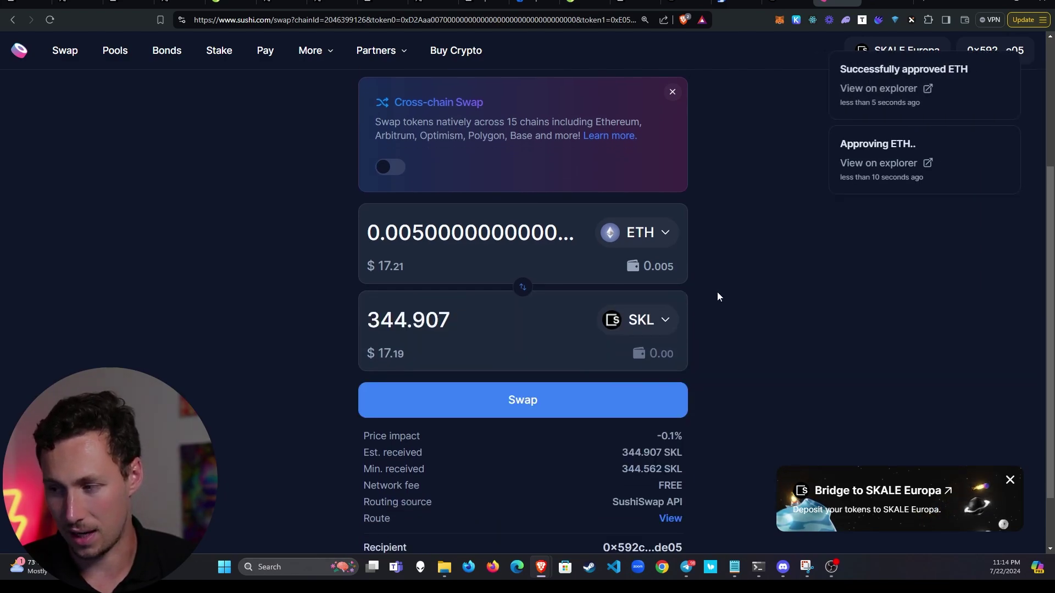
pyautogui.click(598, 406)
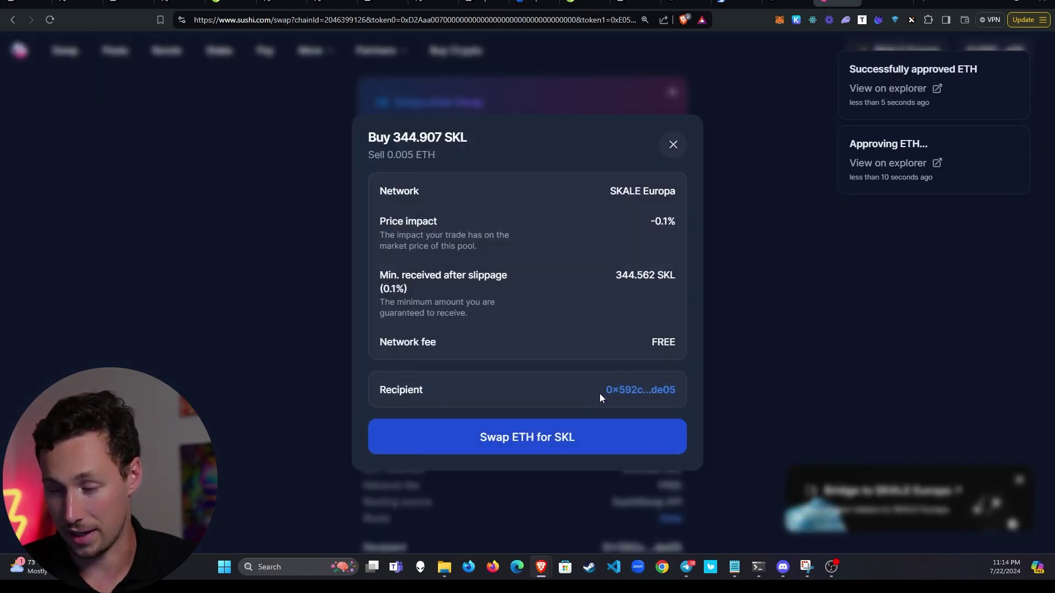
pyautogui.click(589, 437)
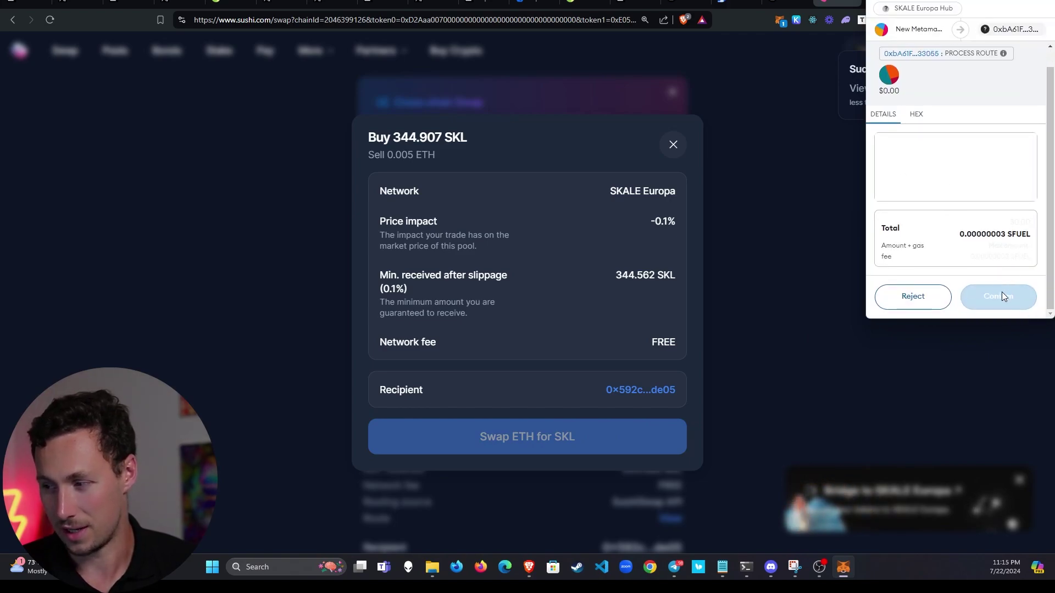
pyautogui.click(1013, 296)
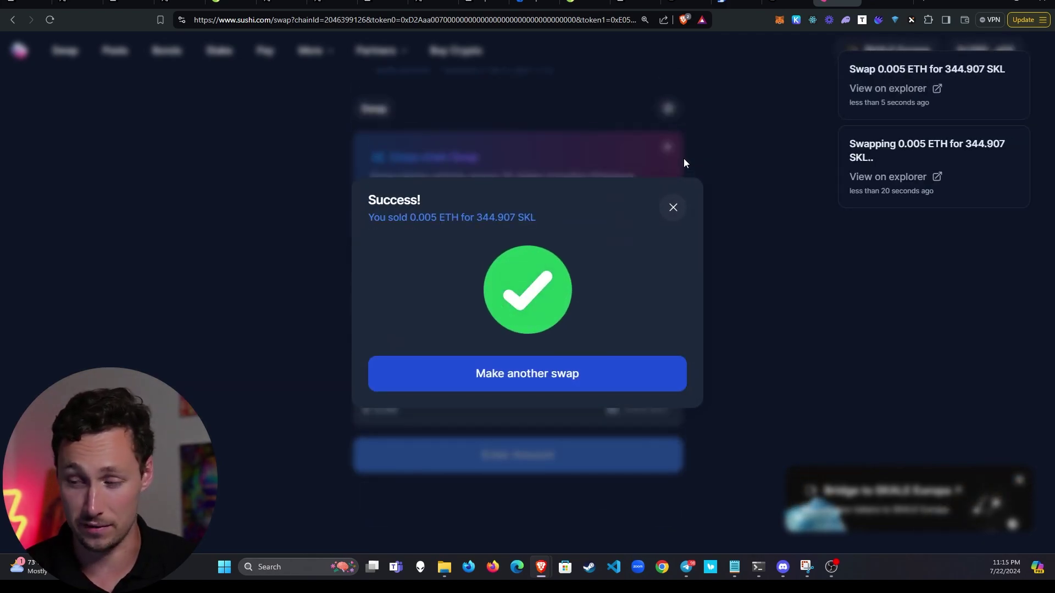
pyautogui.click(671, 208)
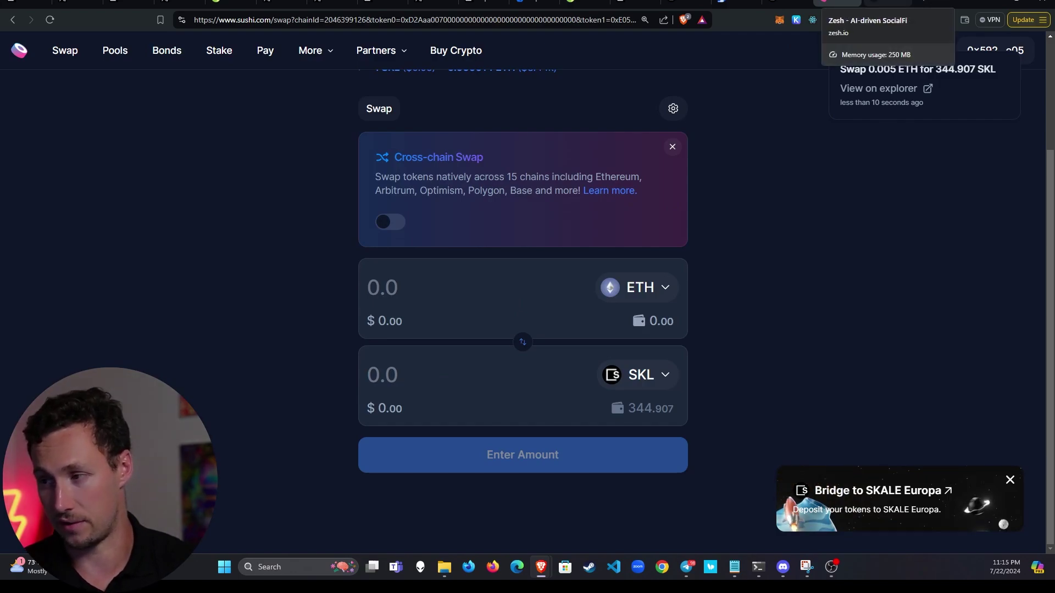
# On zesh.io, scroll down to the partners and Supercharging Web3 section, then back to Play To The Moon
pyautogui.click(887, 4)
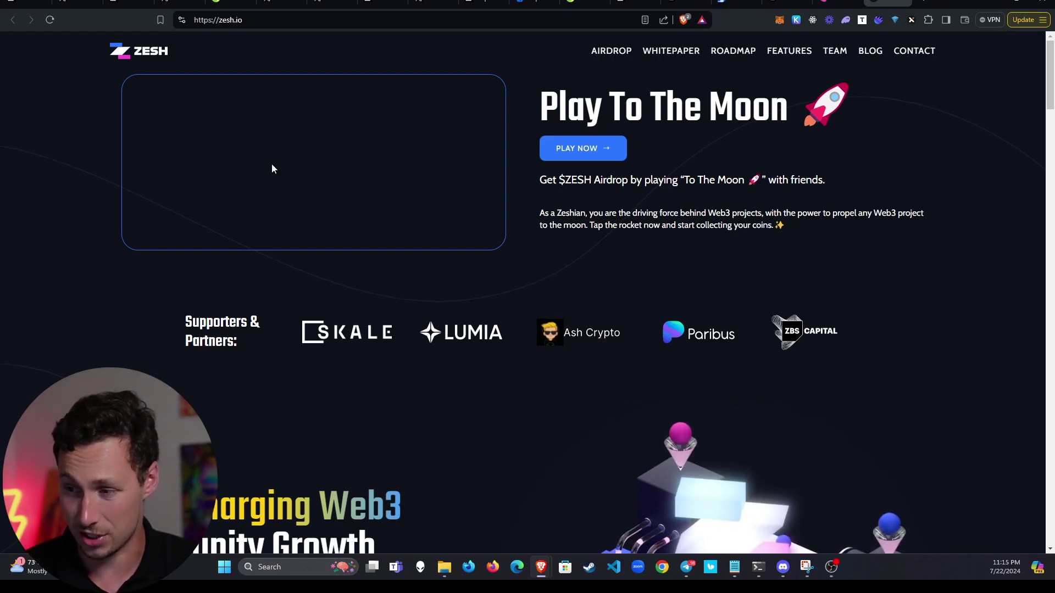
pyautogui.scroll(-1, 199, 261)
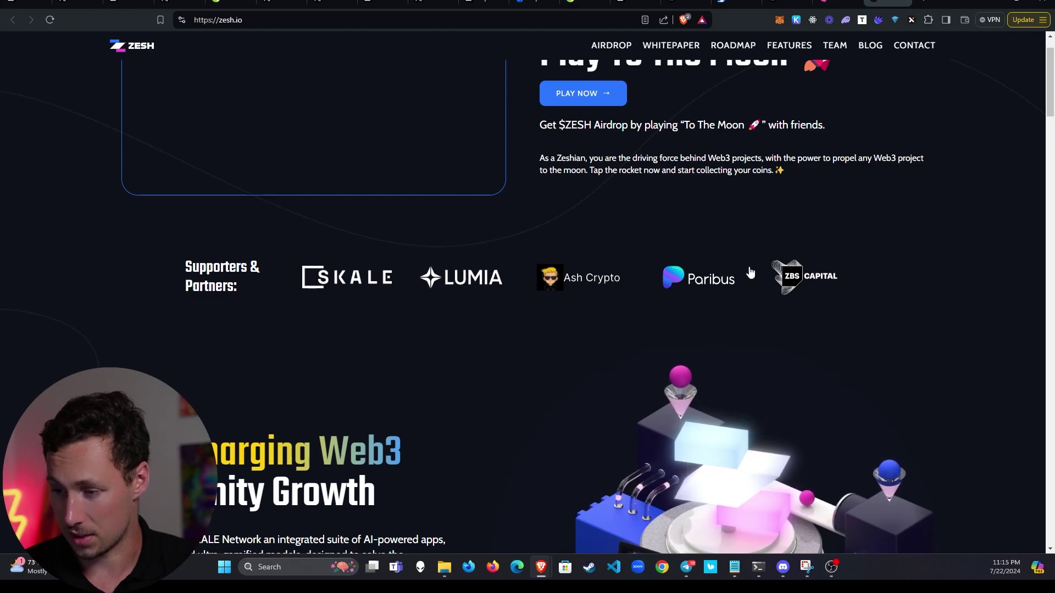
pyautogui.scroll(-2, 644, 343)
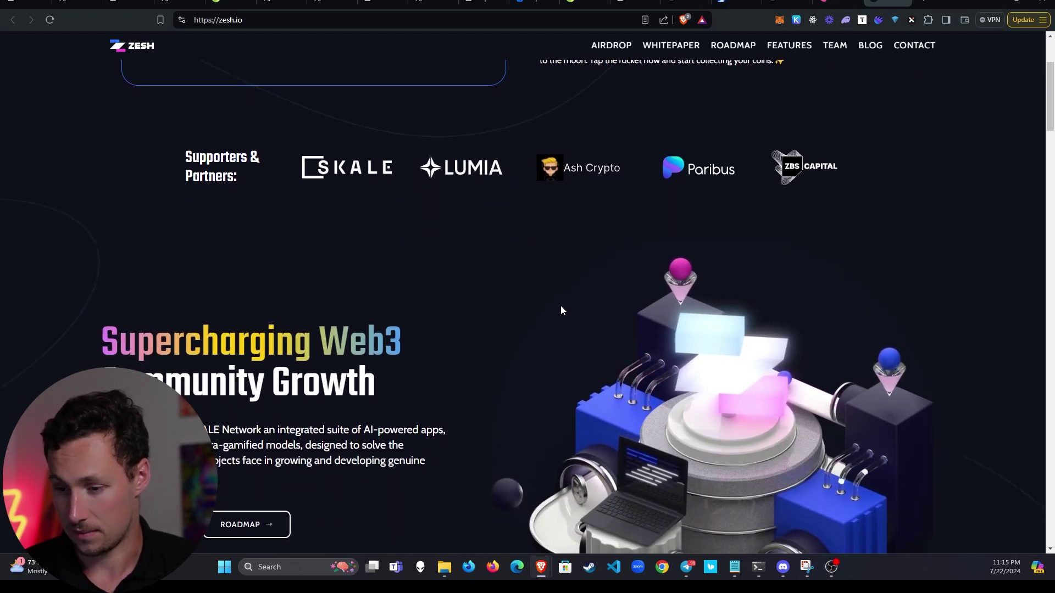
pyautogui.scroll(-2, 560, 305)
pyautogui.scroll(5, 504, 399)
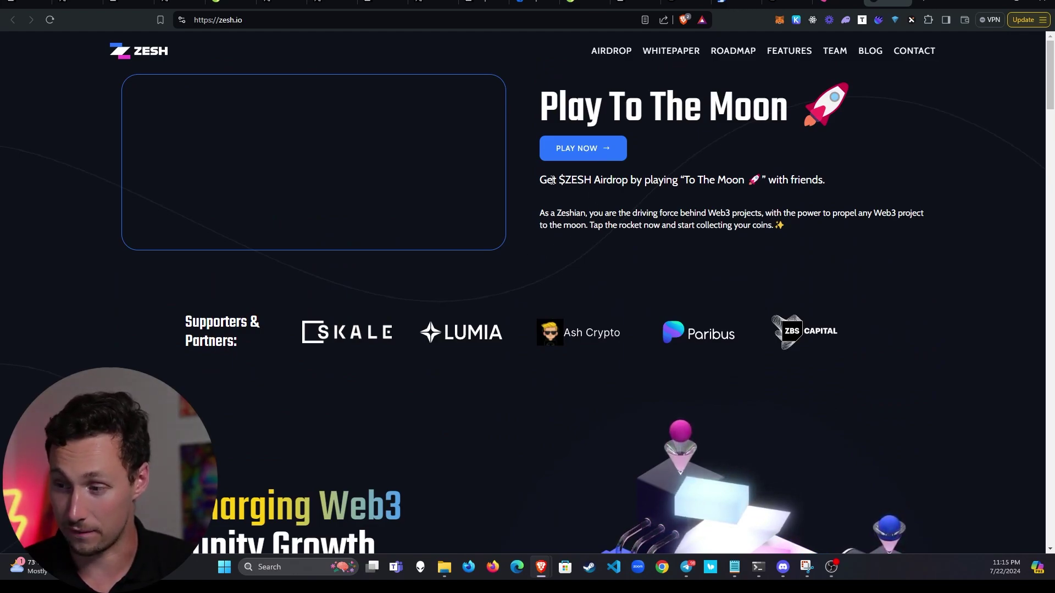
# Launch the To The Moon bot from PLAY NOW in Telegram Desktop and start its game
pyautogui.click(592, 157)
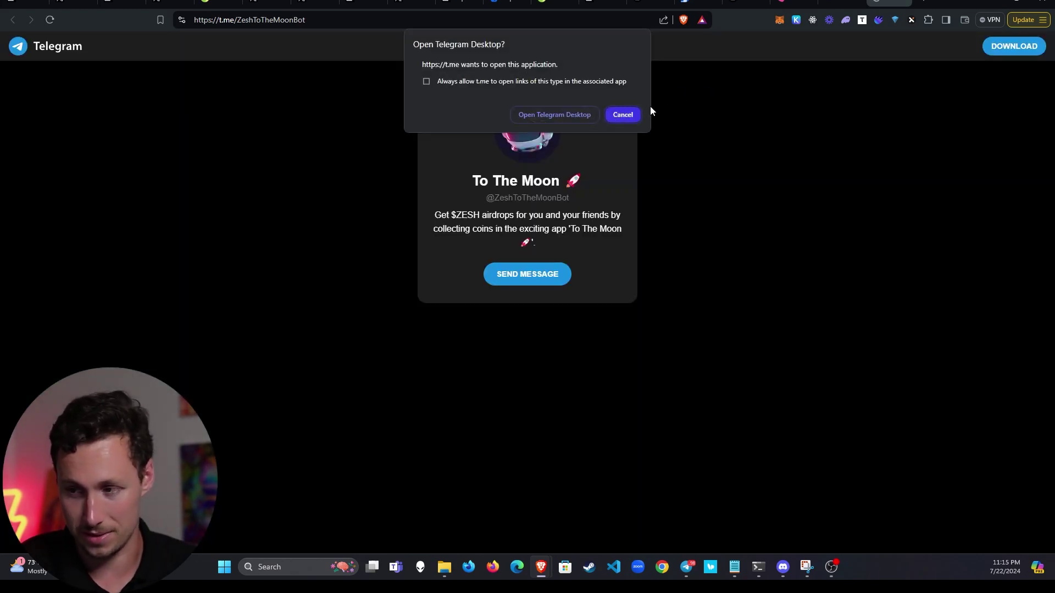
pyautogui.click(561, 112)
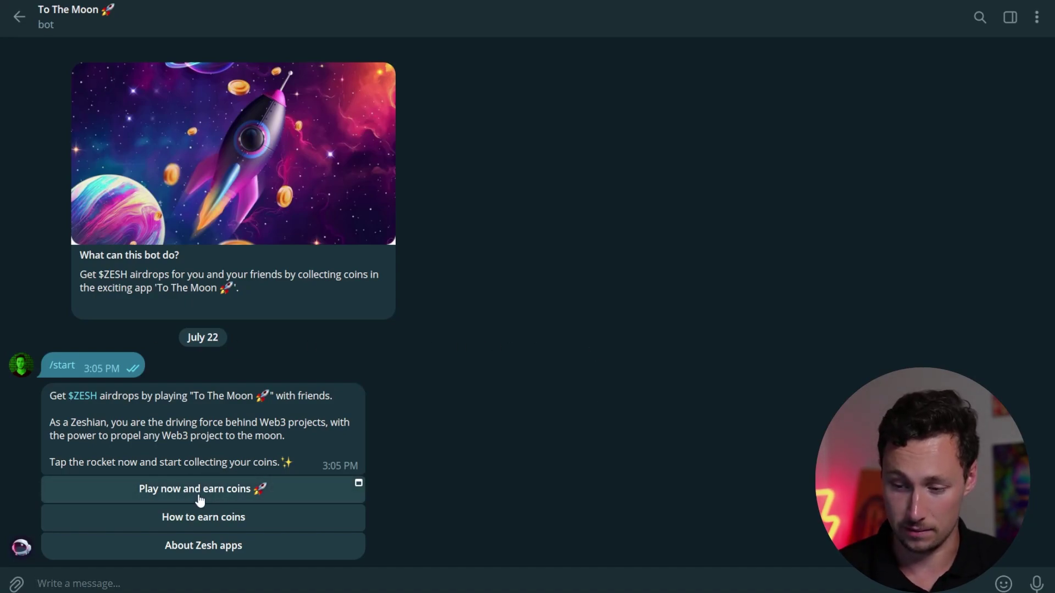
pyautogui.click(228, 499)
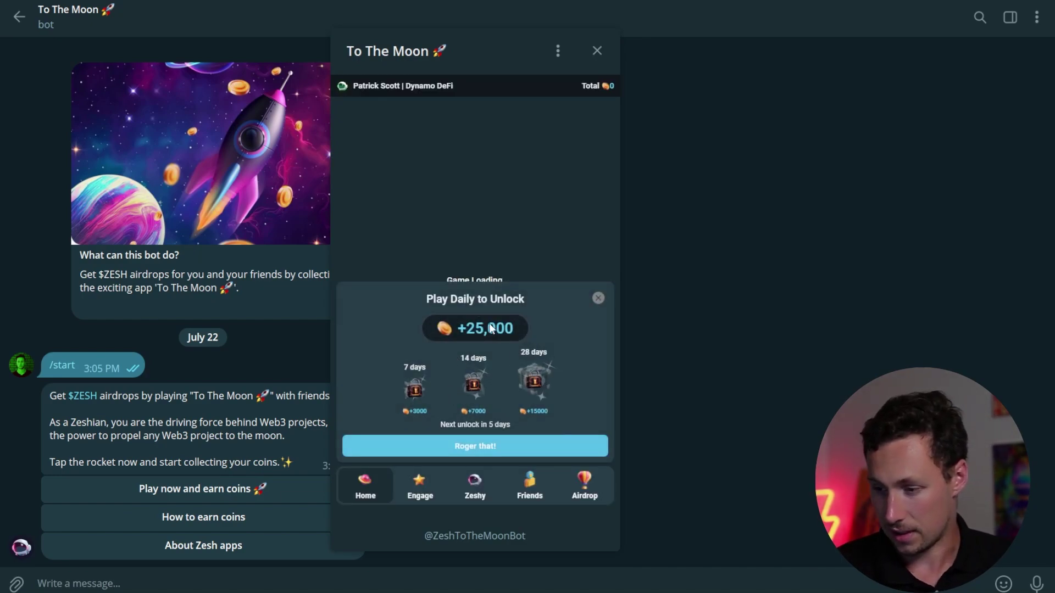
# Dismiss the daily rewards notice and launch the rocket off the ground
pyautogui.click(494, 454)
pyautogui.click(484, 447)
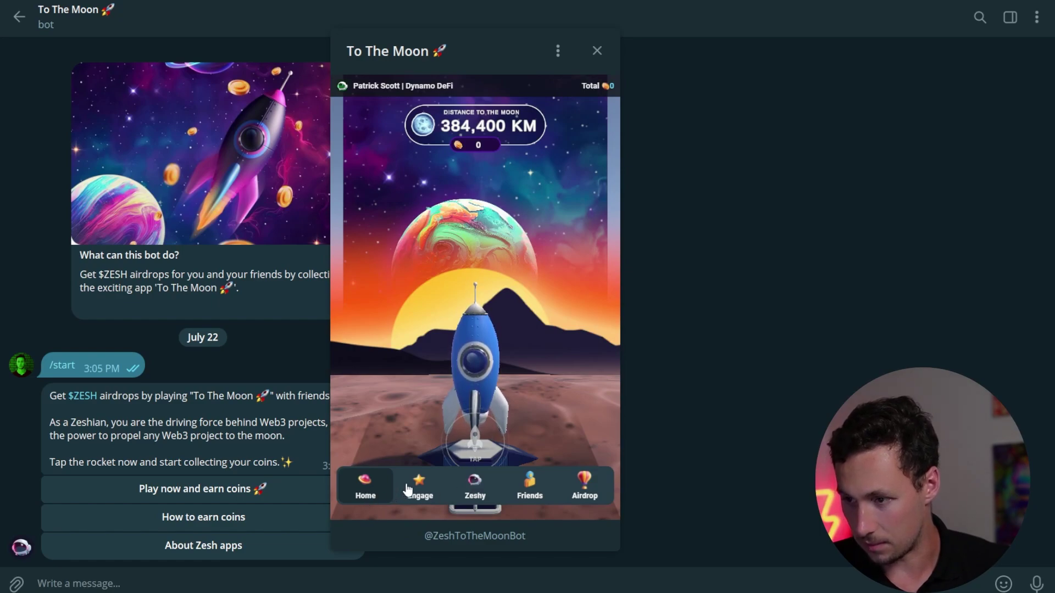
pyautogui.click(470, 393)
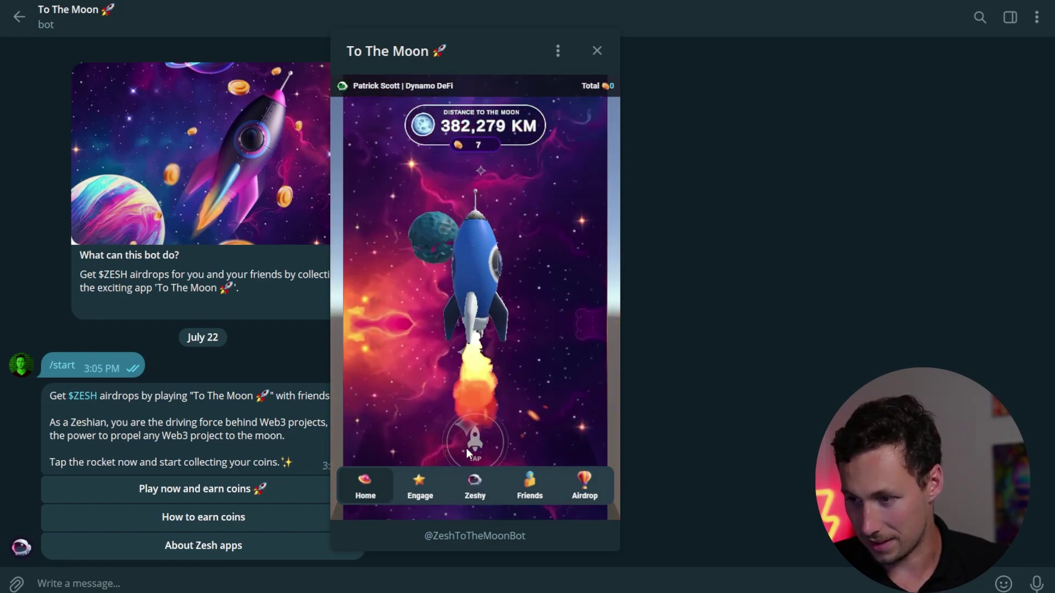
# Tap the rocket repeatedly, cutting the distance from 384,400 to 350,976 KM and earning 187 coins
pyautogui.click(466, 447)
pyautogui.click(465, 448)
pyautogui.click(466, 448)
pyautogui.click(466, 447)
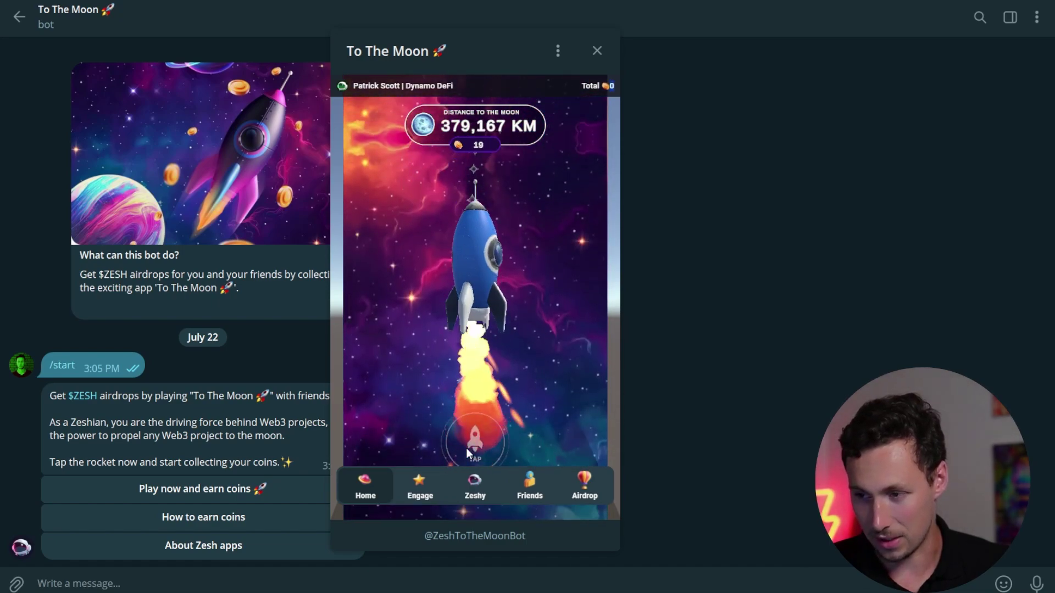
pyautogui.click(466, 447)
pyautogui.click(466, 448)
pyautogui.click(466, 447)
pyautogui.click(466, 448)
pyautogui.click(466, 447)
pyautogui.click(466, 447)
pyautogui.click(466, 447)
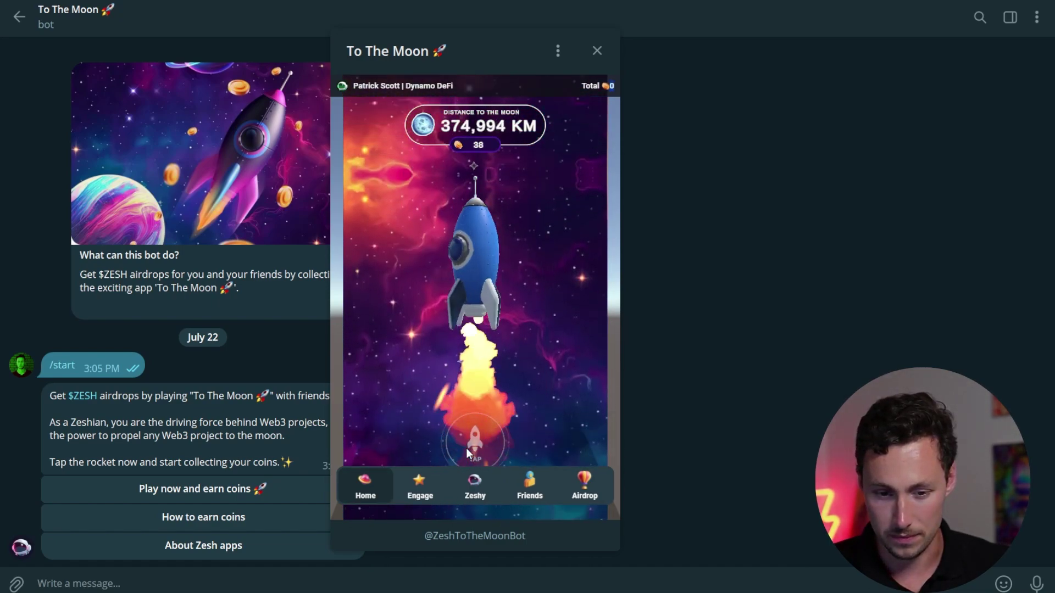
pyautogui.click(466, 447)
pyautogui.click(466, 448)
pyautogui.click(466, 448)
pyautogui.click(466, 447)
pyautogui.click(466, 447)
pyautogui.click(465, 447)
pyautogui.click(466, 447)
pyautogui.click(465, 447)
pyautogui.click(466, 447)
pyautogui.click(466, 447)
pyautogui.click(466, 447)
pyautogui.click(466, 447)
pyautogui.click(466, 447)
pyautogui.click(466, 447)
pyautogui.click(465, 447)
pyautogui.click(466, 447)
pyautogui.click(466, 447)
pyautogui.click(466, 447)
pyautogui.click(466, 447)
pyautogui.click(466, 447)
pyautogui.click(466, 447)
pyautogui.click(465, 447)
pyautogui.click(466, 448)
pyautogui.click(466, 447)
pyautogui.click(466, 447)
pyautogui.click(466, 447)
pyautogui.click(466, 447)
pyautogui.click(466, 447)
pyautogui.click(466, 447)
pyautogui.click(466, 447)
pyautogui.click(466, 447)
pyautogui.click(466, 447)
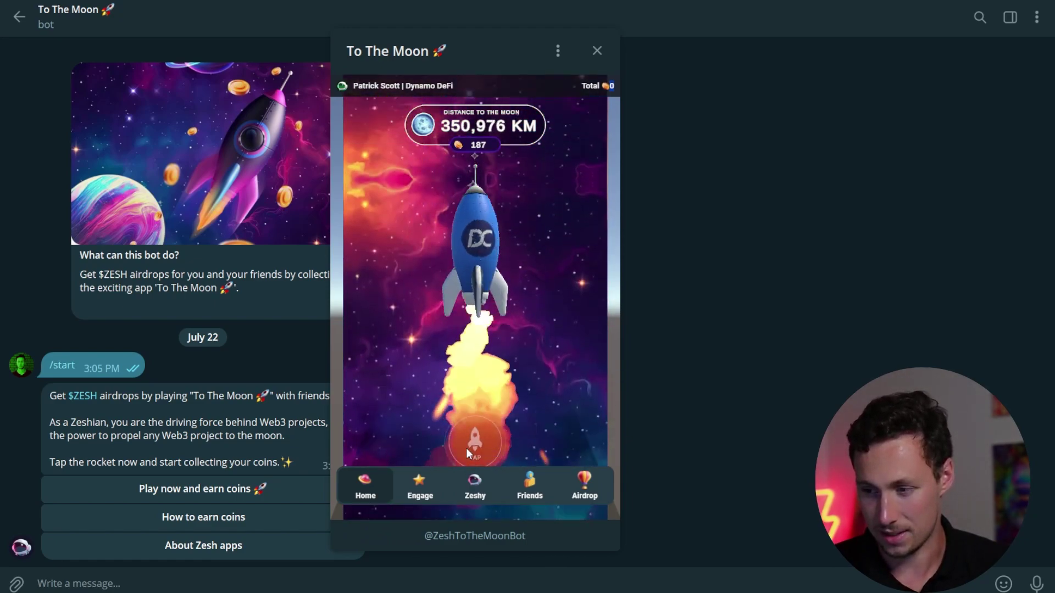
pyautogui.click(466, 447)
pyautogui.click(466, 447)
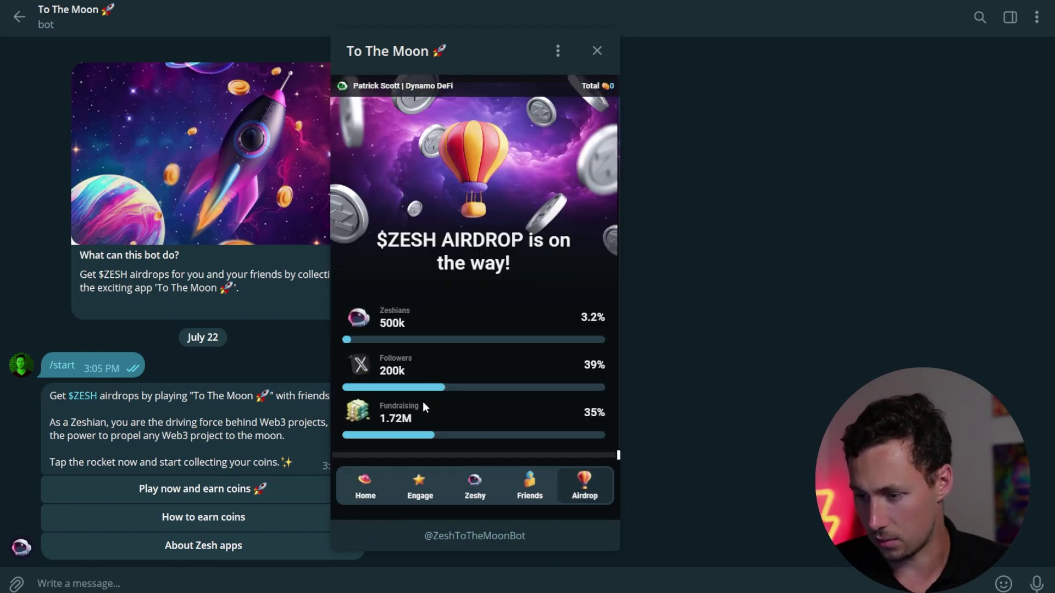
# Show the Engage to Earn More Coins list and scroll through its daily and one-time tasks
pyautogui.click(427, 494)
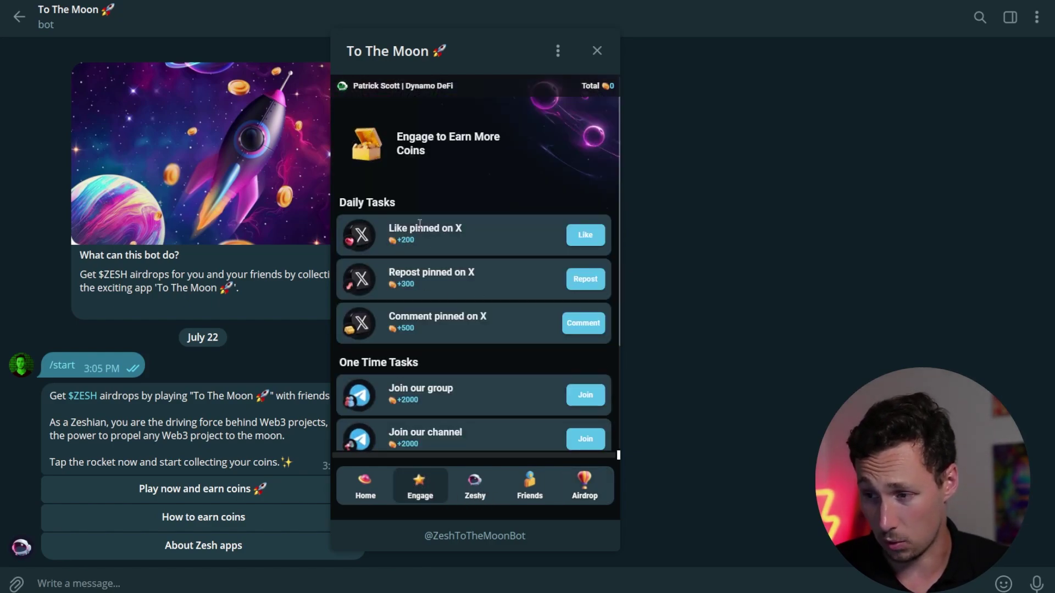
pyautogui.scroll(-1, 450, 190)
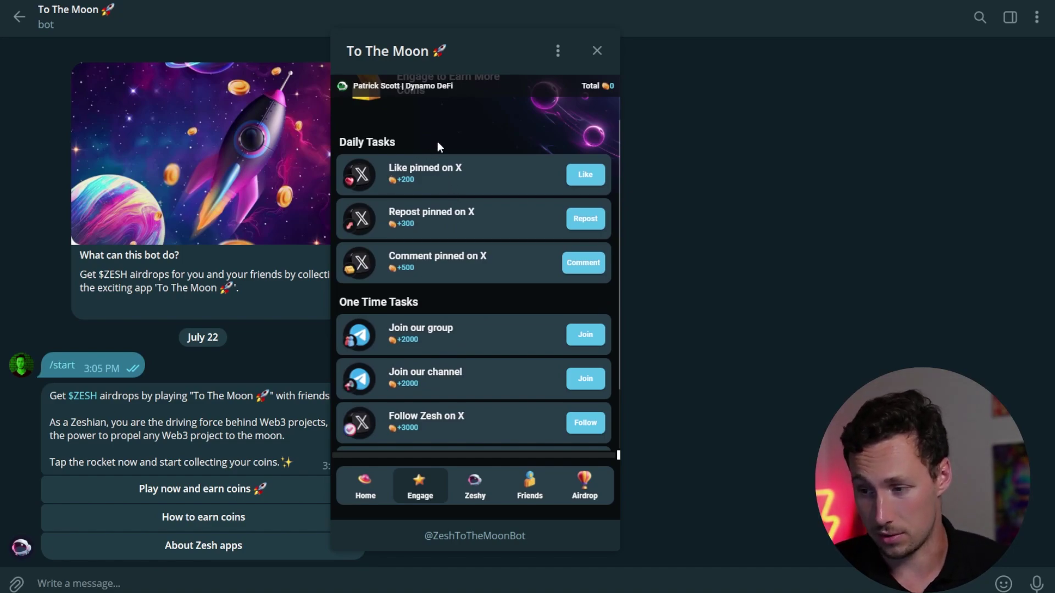
pyautogui.scroll(-1, 434, 162)
pyautogui.scroll(-1, 443, 177)
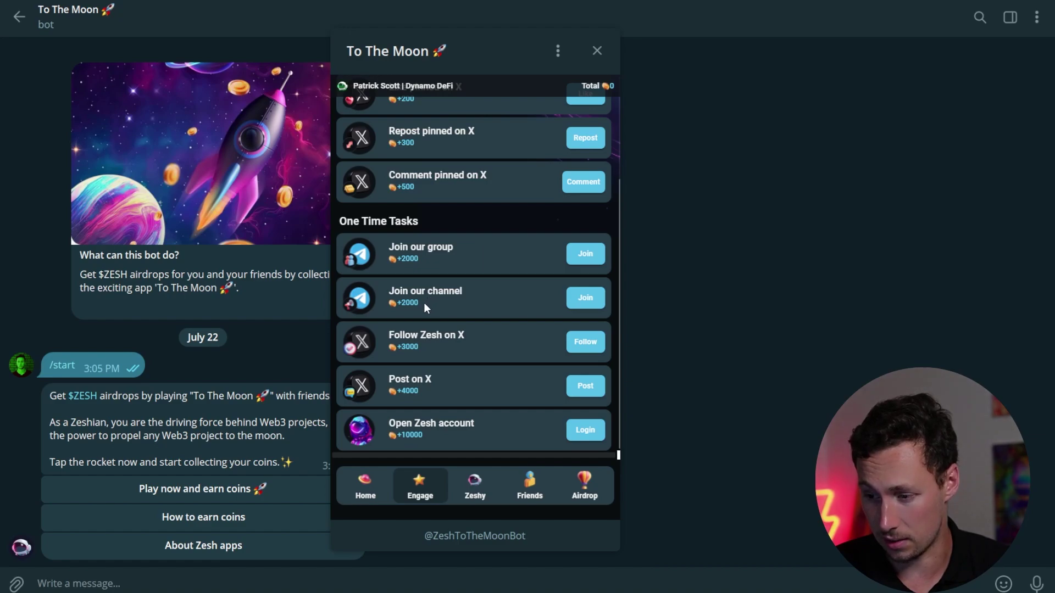
pyautogui.scroll(3, 476, 446)
pyautogui.scroll(-1, 460, 387)
pyautogui.scroll(1, 460, 391)
pyautogui.scroll(-1, 459, 391)
pyautogui.scroll(1, 457, 383)
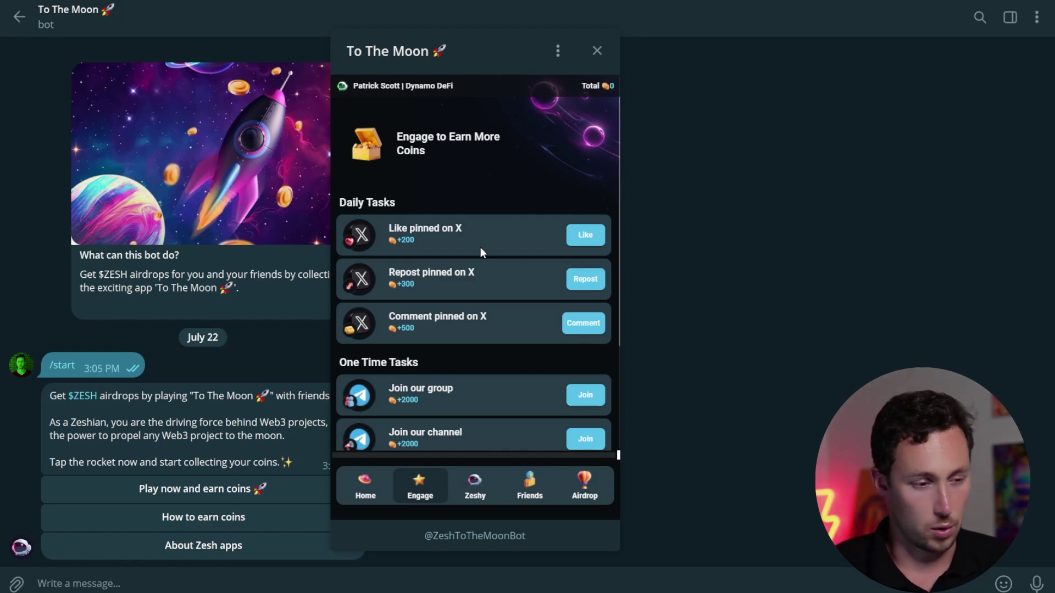
pyautogui.scroll(-5, 488, 330)
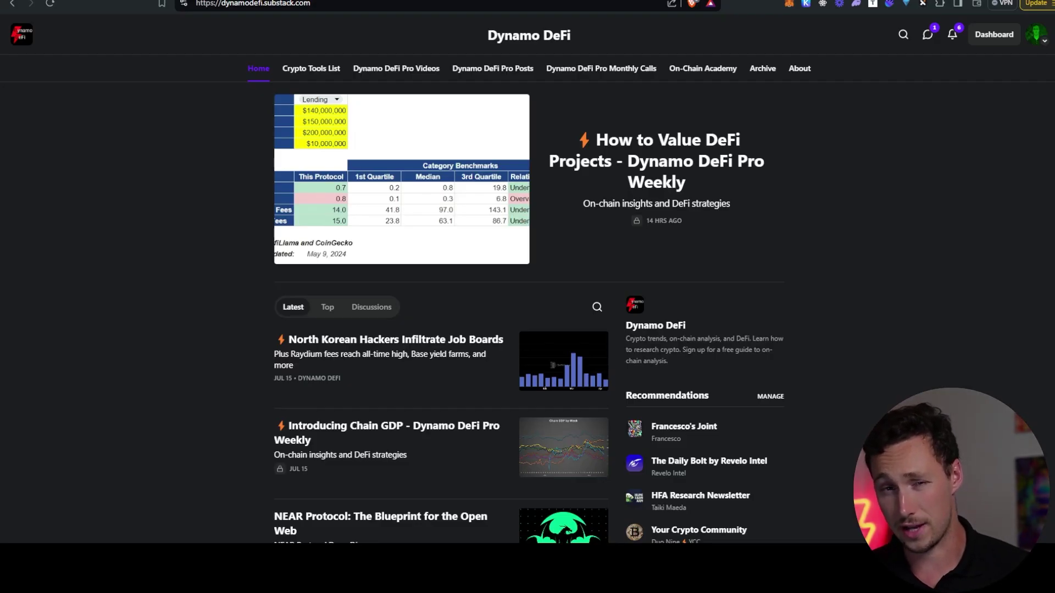
# Open the 'North Korean Hackers Infiltrate Job Boards' post and read down to Launches & Updates
pyautogui.click(441, 344)
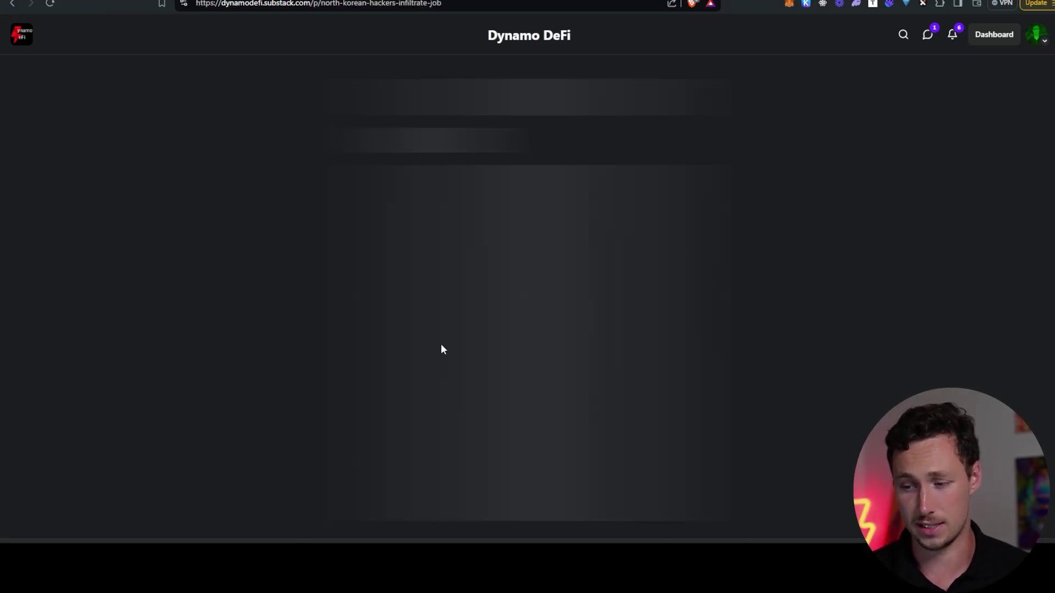
pyautogui.scroll(-3, 472, 362)
pyautogui.scroll(-3, 483, 363)
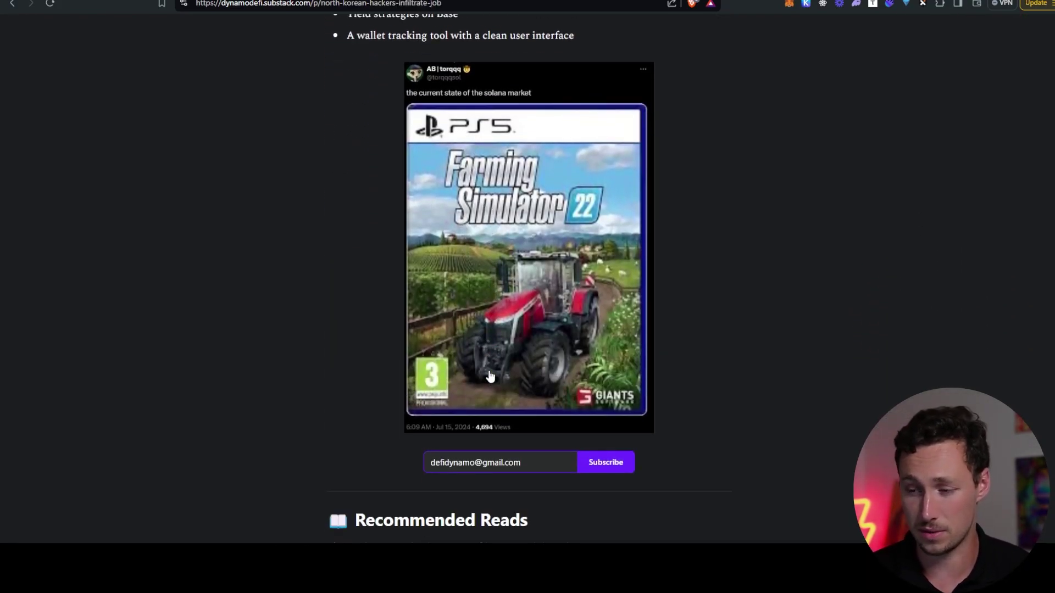
pyautogui.scroll(6, 489, 374)
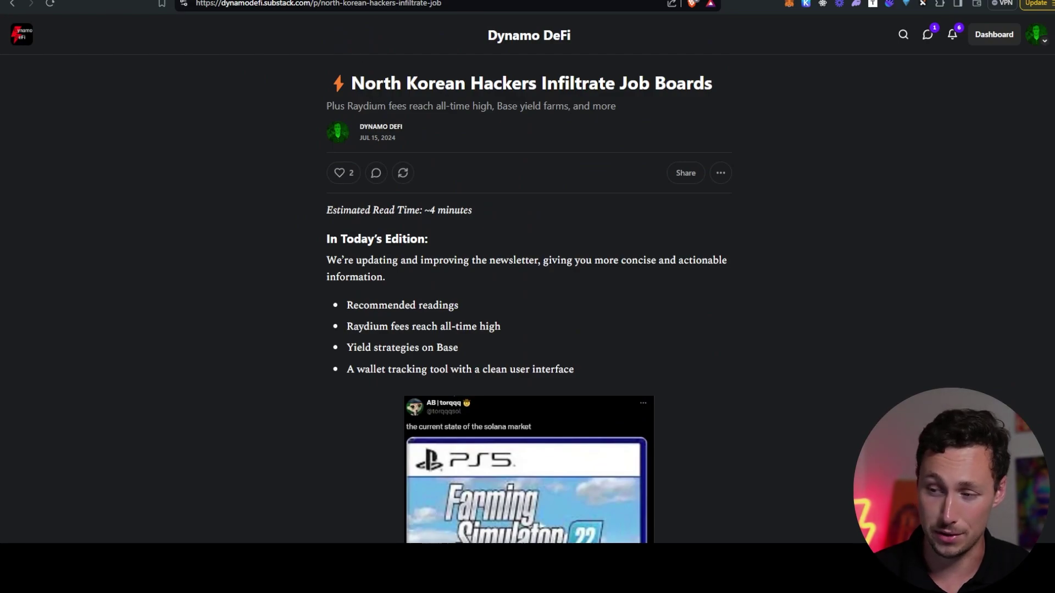
pyautogui.scroll(-15, 341, 278)
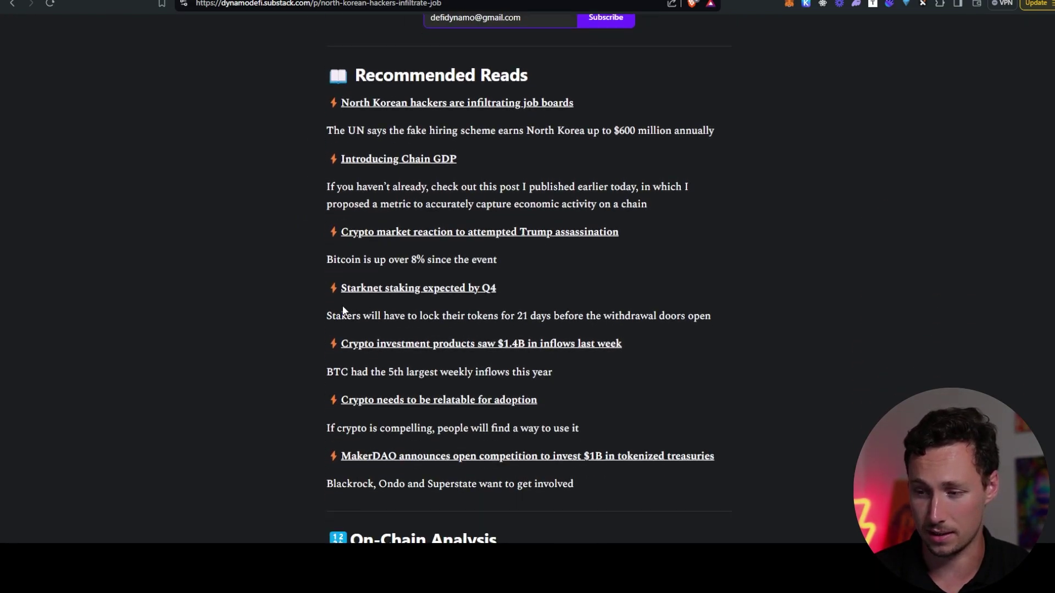
pyautogui.scroll(-5, 396, 299)
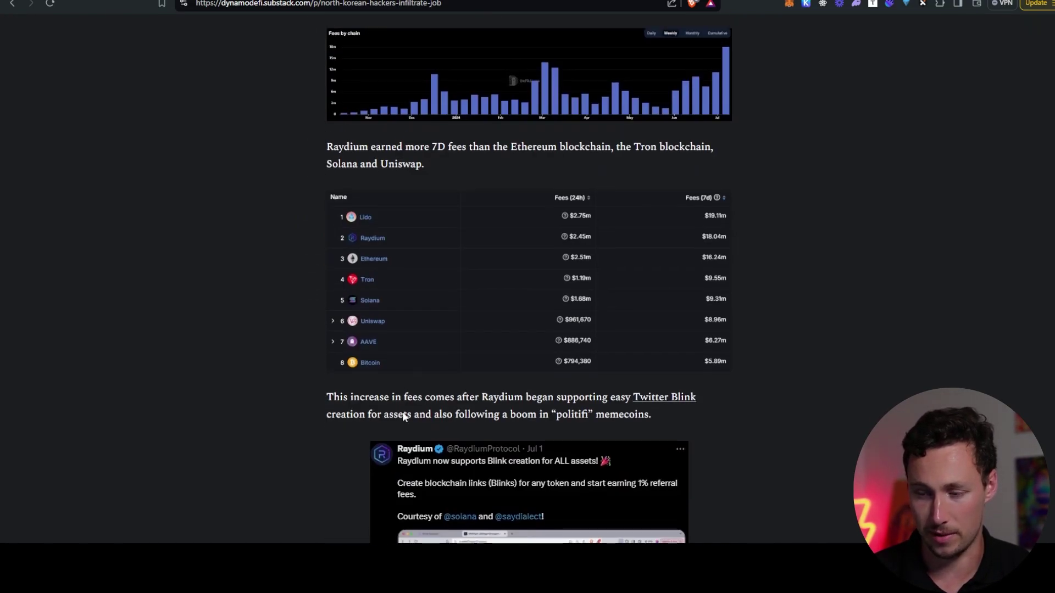
pyautogui.scroll(-20, 403, 414)
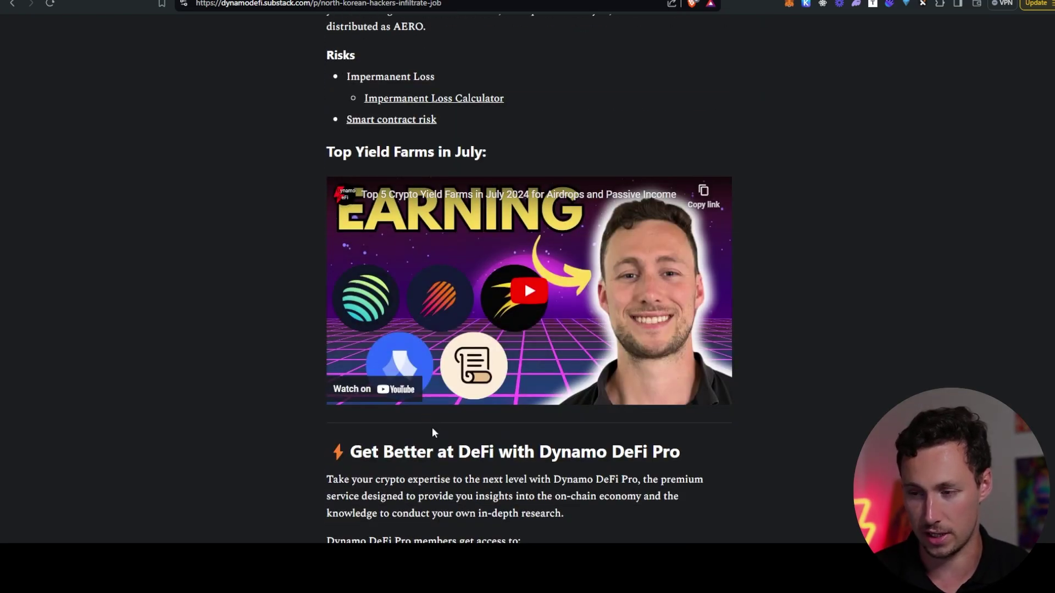
pyautogui.scroll(-20, 432, 427)
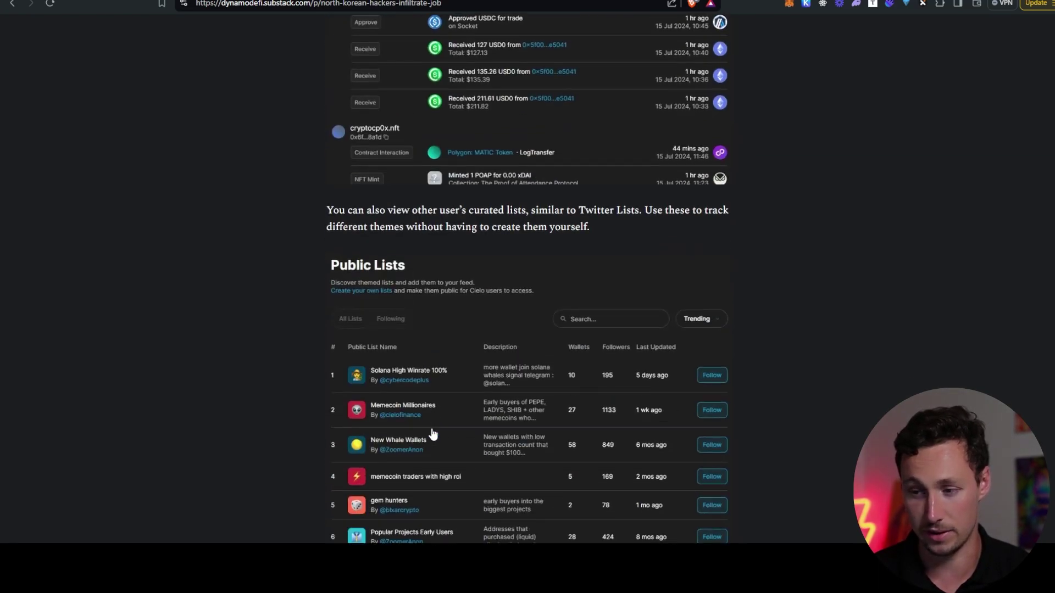
pyautogui.scroll(-15, 432, 434)
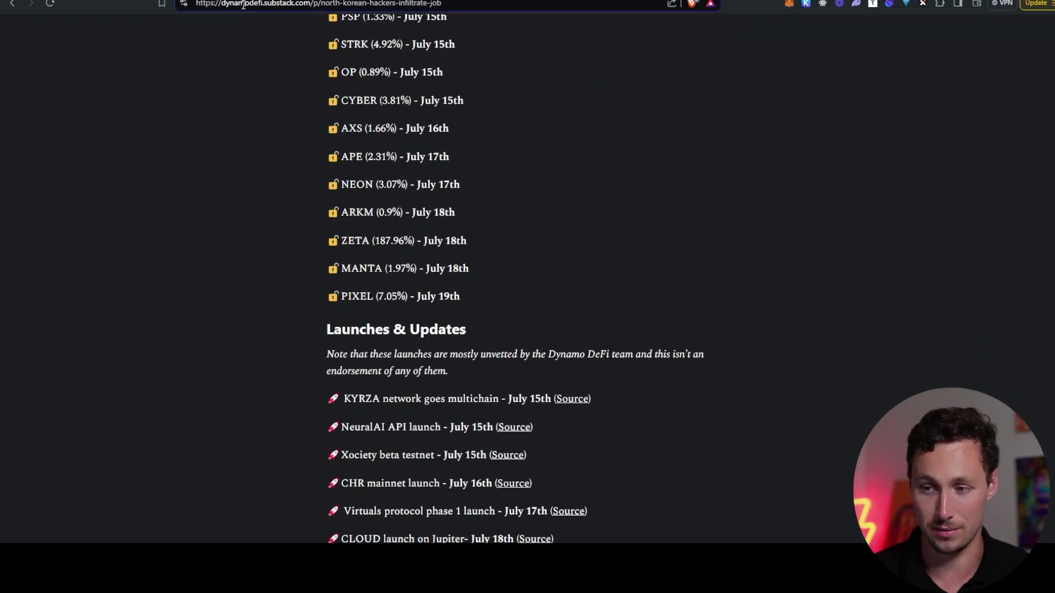